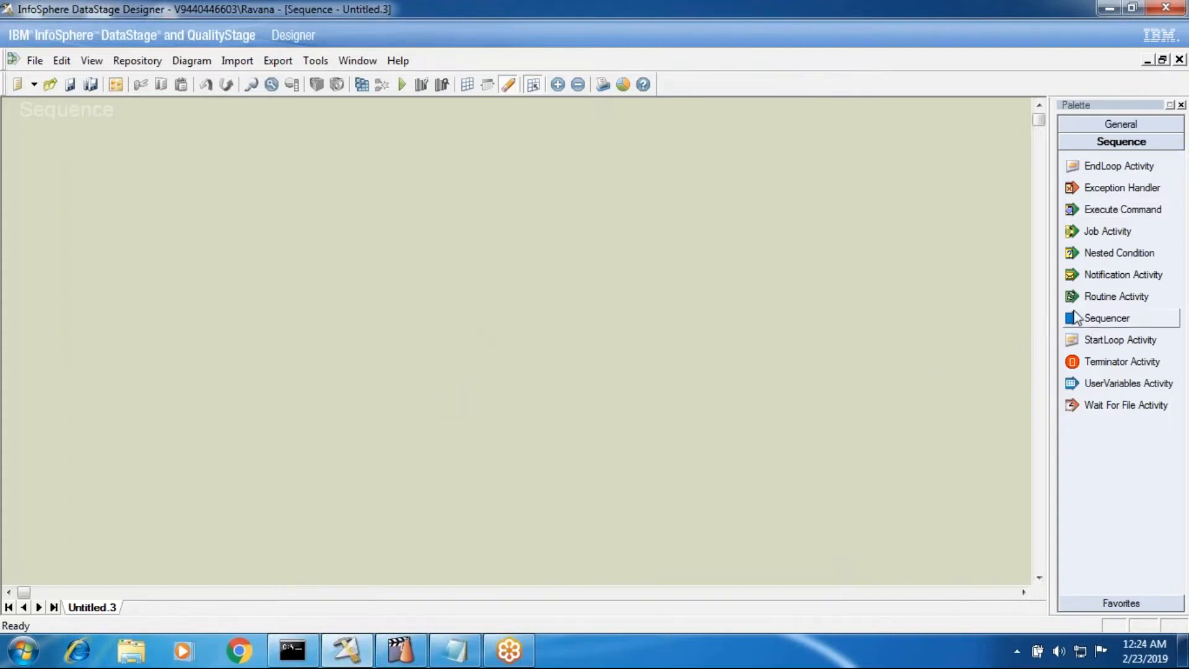
# Add a Routine Activity to the sequence canvas and place a Job Activity above it.
pyautogui.click(1115, 296)
pyautogui.click(244, 291)
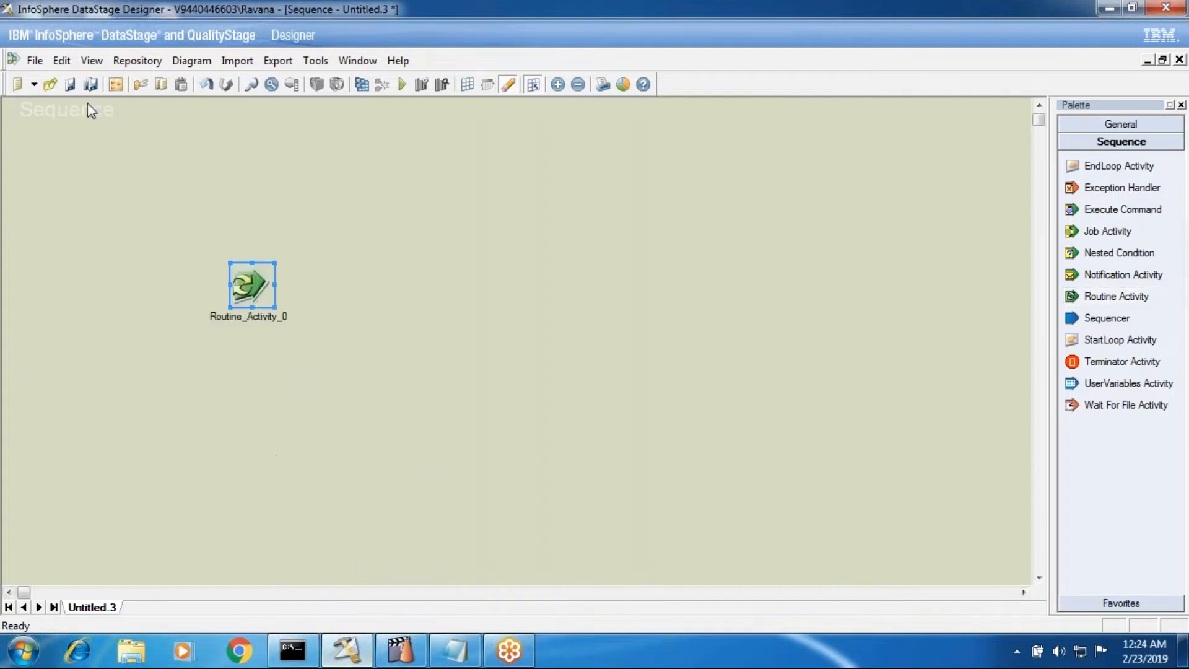
pyautogui.click(1096, 231)
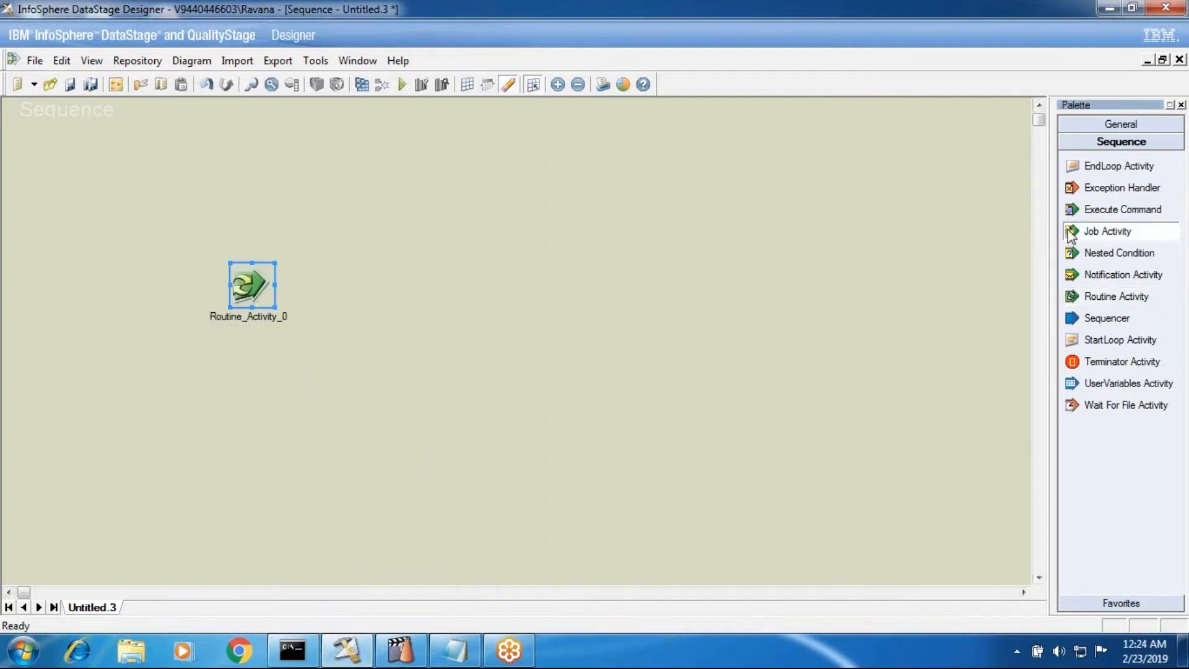
pyautogui.click(298, 222)
# Assign the TransformerStageLoop_Job24 parallel job from the Sequencers folder to the job activity.
pyautogui.rightClick(302, 224)
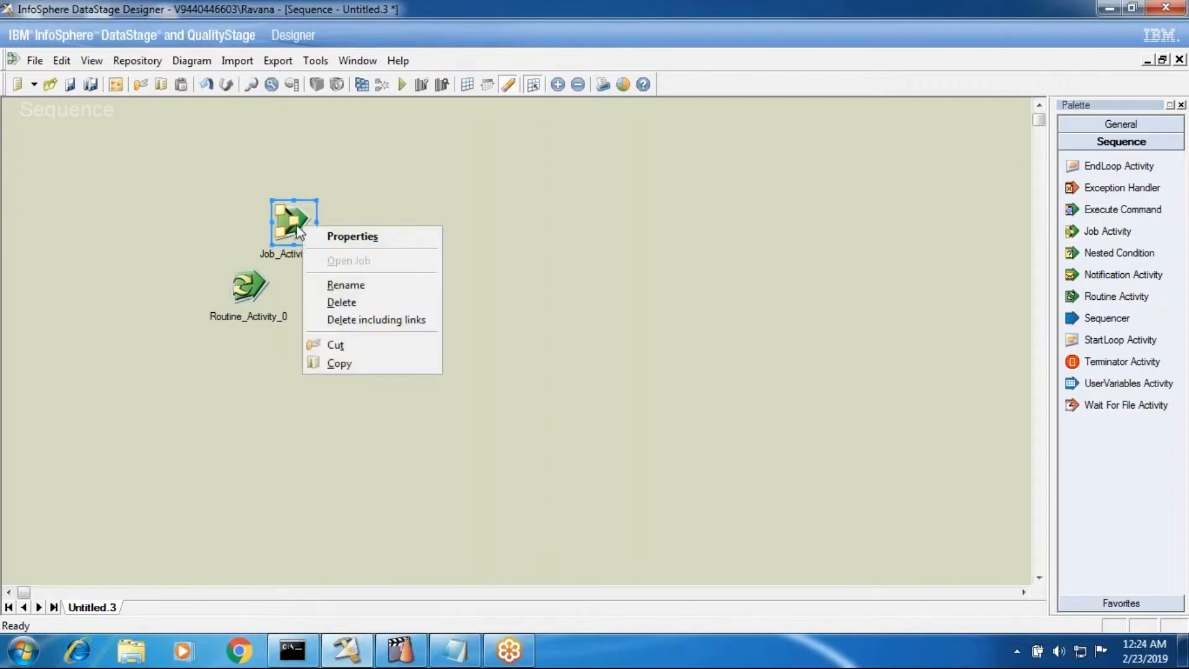
pyautogui.click(337, 236)
pyautogui.click(429, 160)
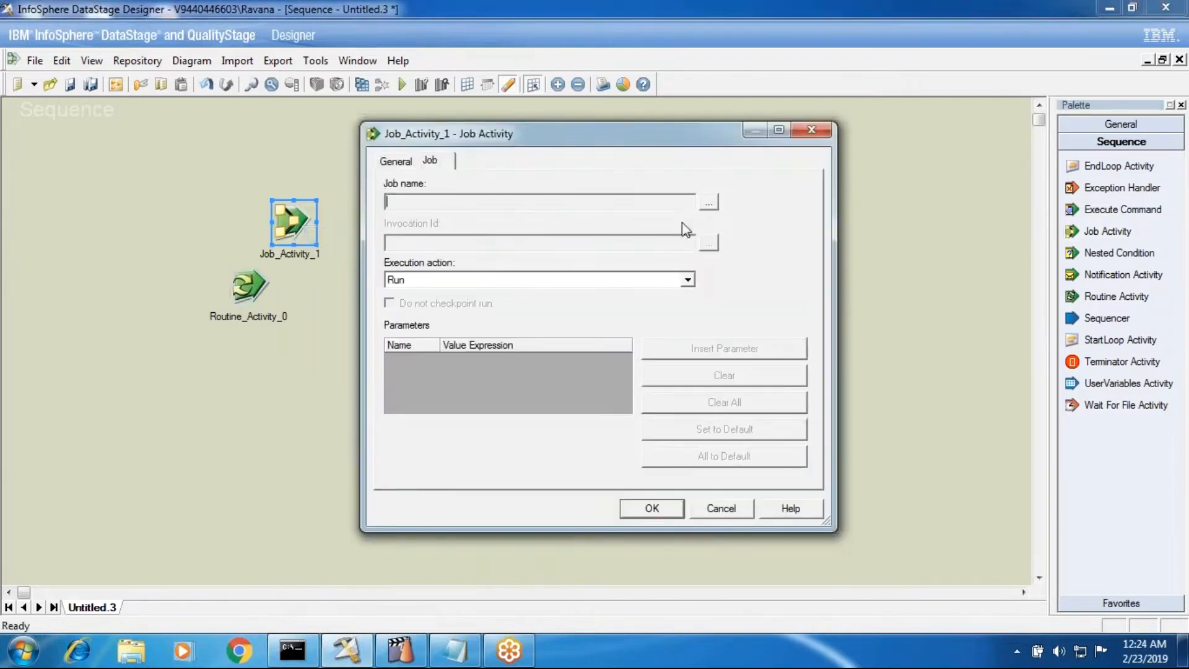
pyautogui.click(708, 201)
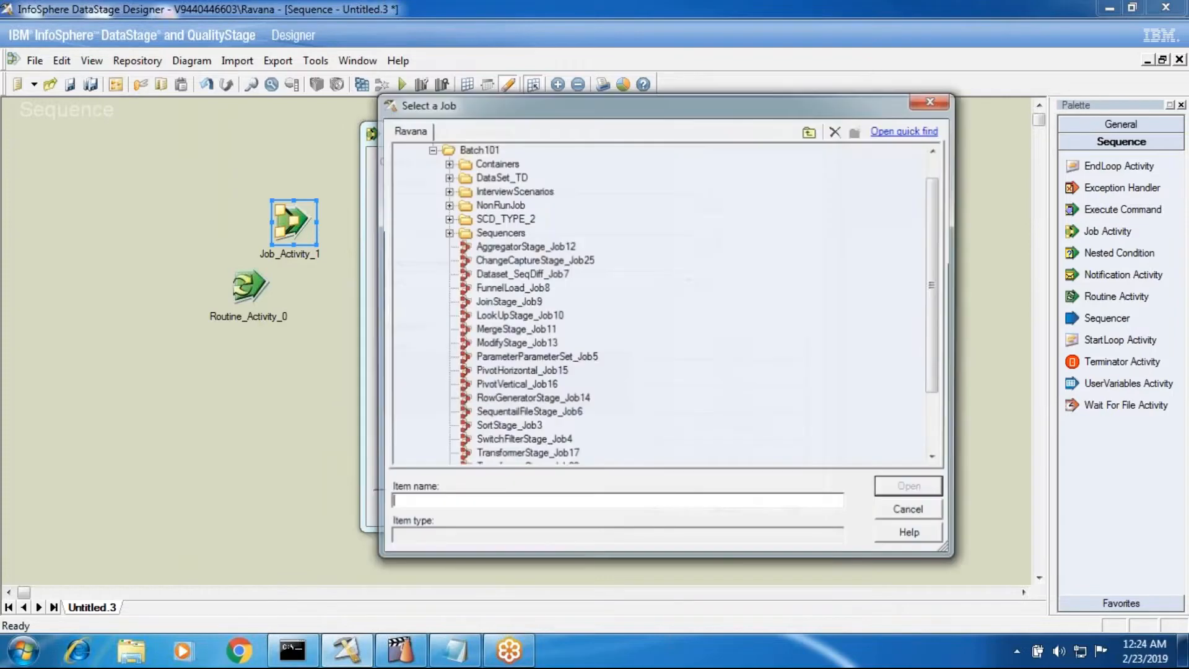
pyautogui.click(447, 232)
pyautogui.click(523, 329)
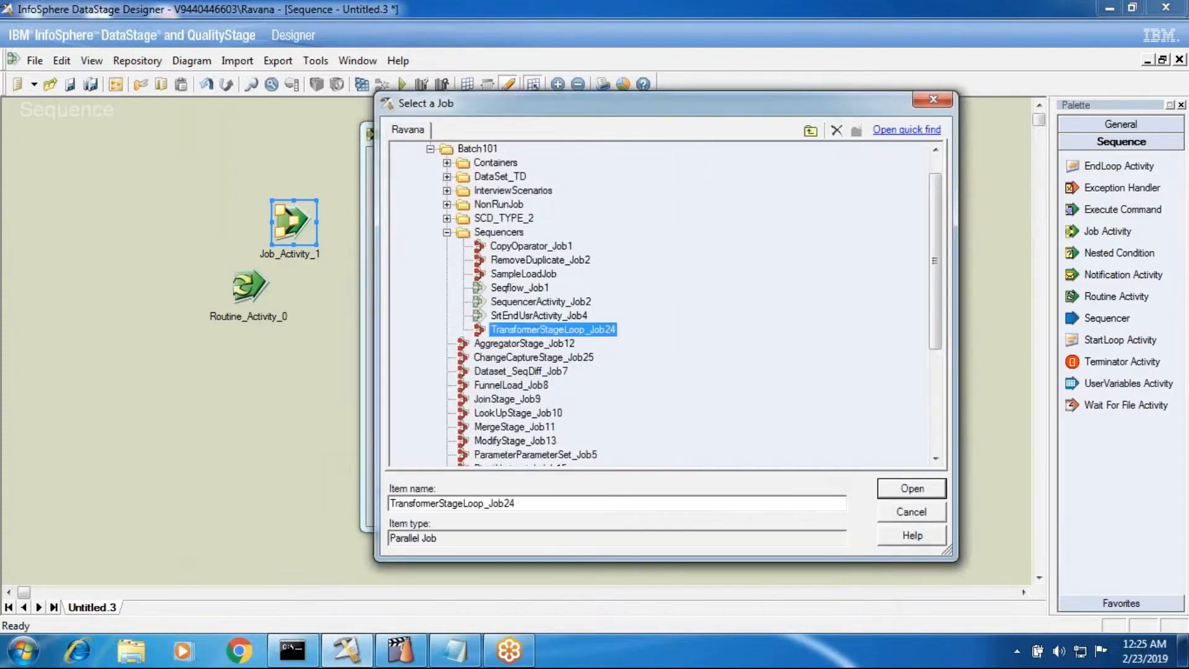
pyautogui.click(912, 488)
pyautogui.click(652, 508)
# Open the job activity's underlying job and examine the DS Routine option for the ITEM_NAME derivation in its Transformer stage.
pyautogui.rightClick(299, 208)
pyautogui.click(328, 244)
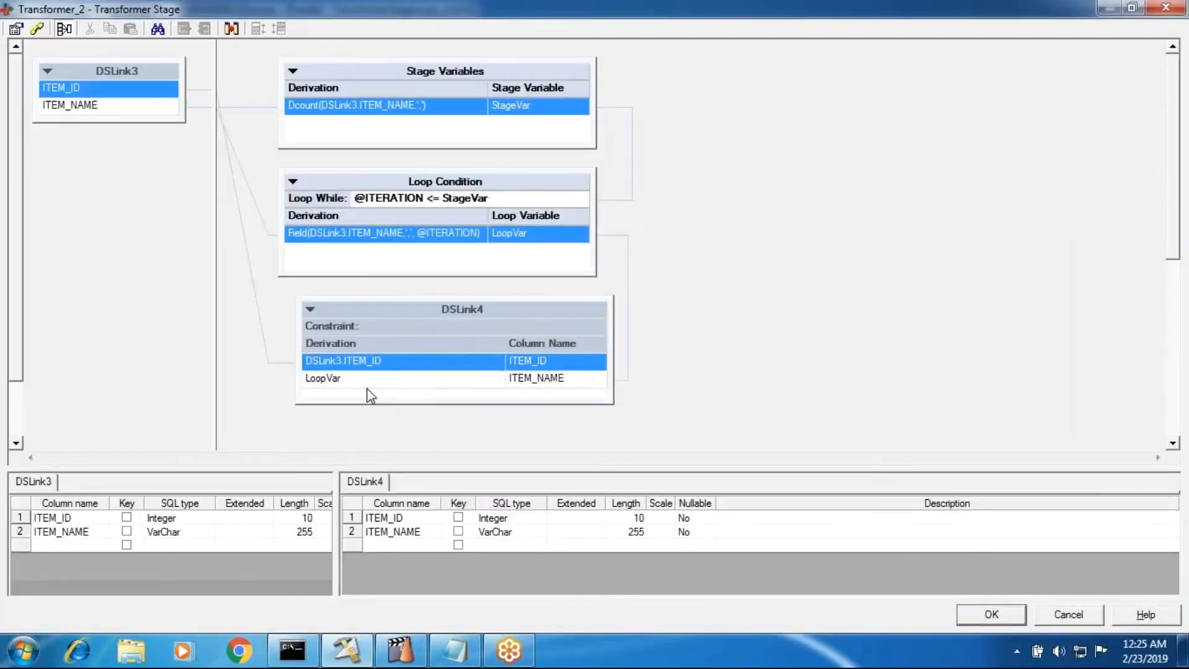
pyautogui.click(368, 382)
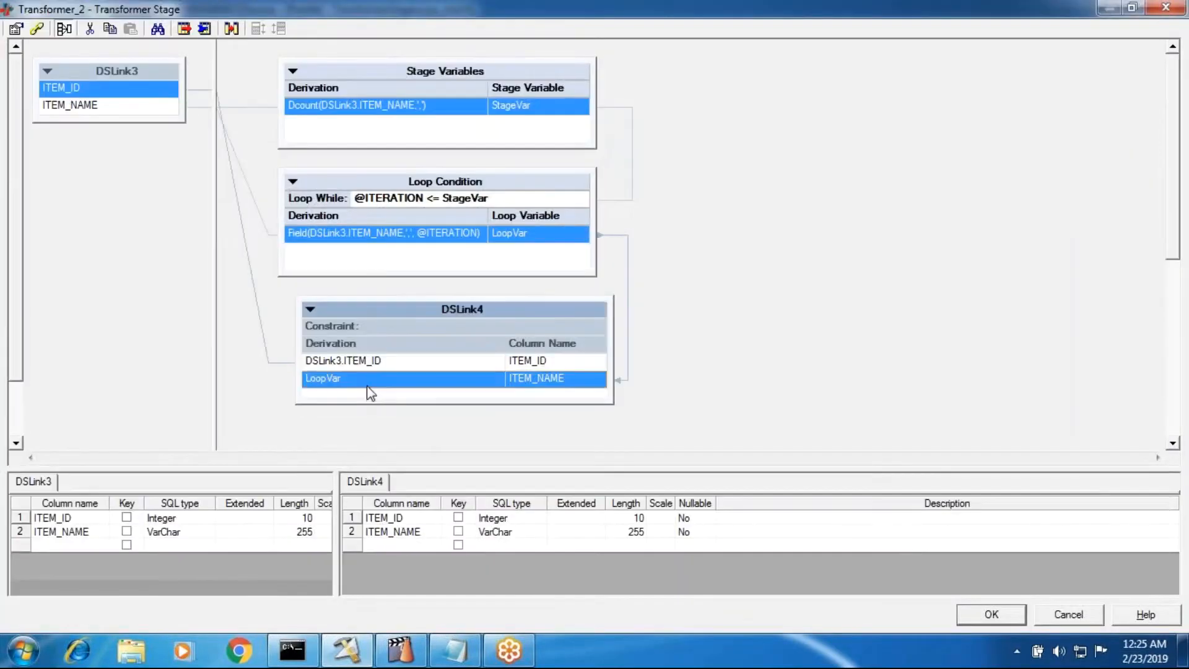
pyautogui.click(368, 383)
pyautogui.rightClick(308, 394)
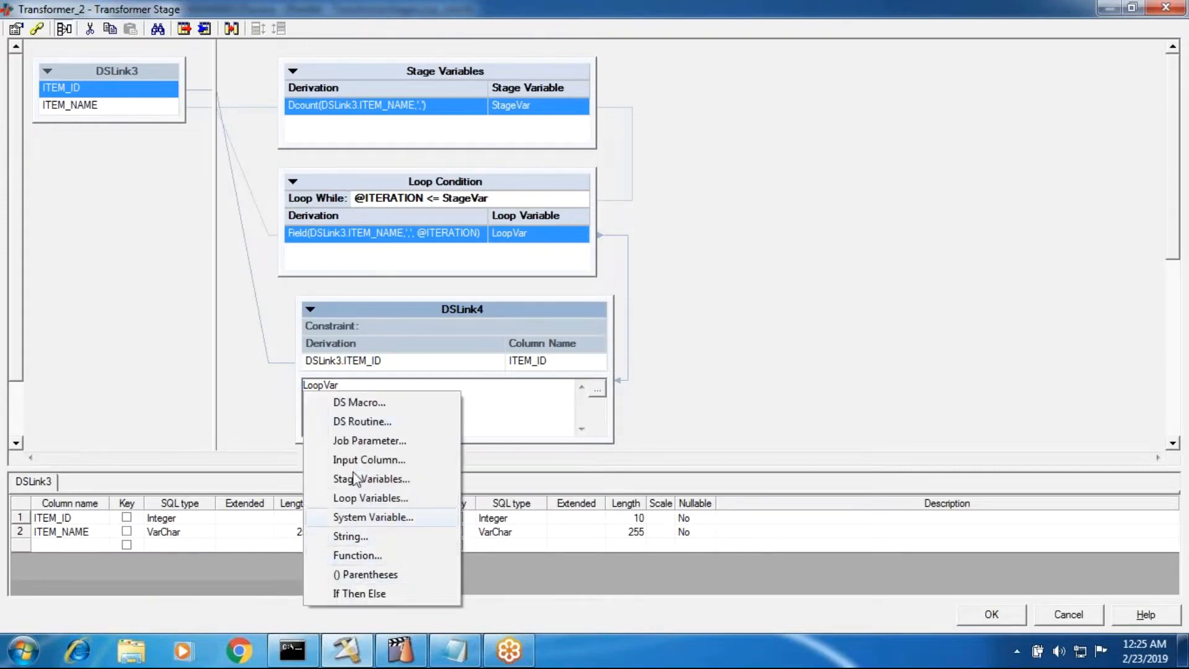
pyautogui.click(365, 421)
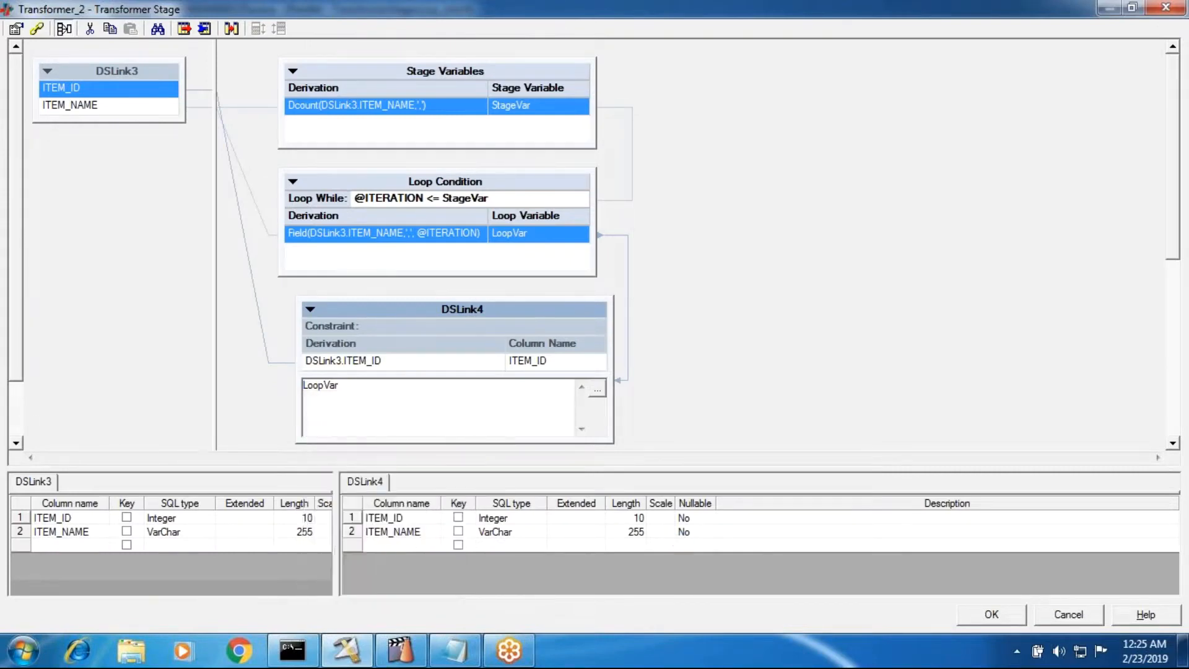
pyautogui.click(759, 301)
pyautogui.click(1025, 615)
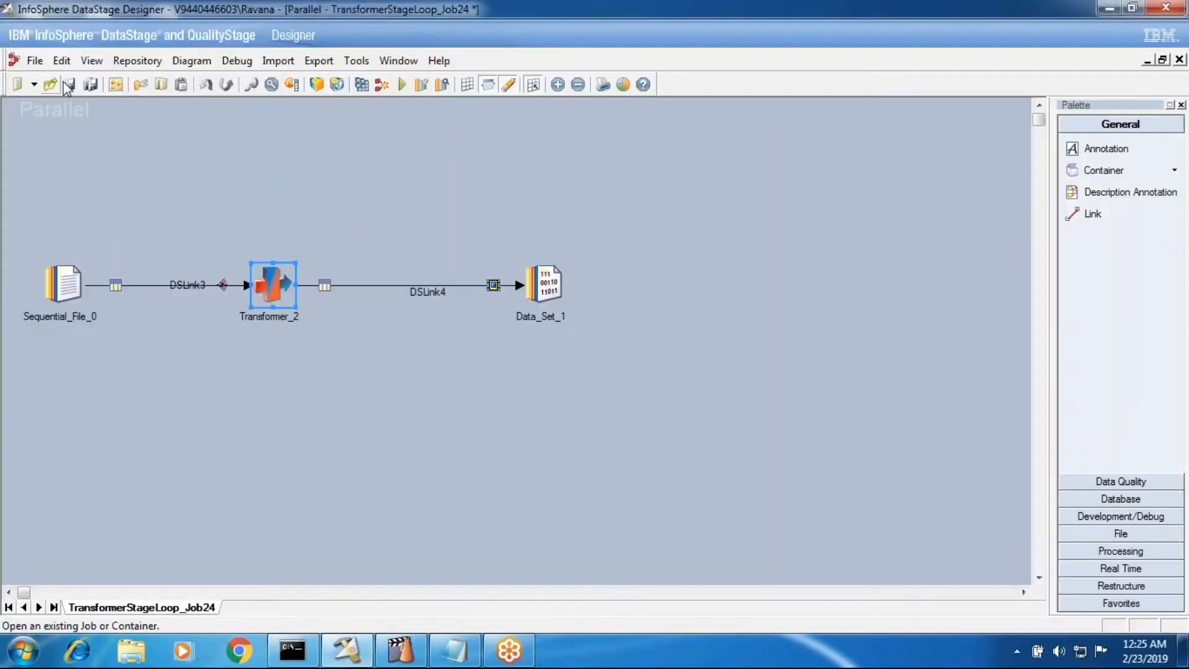
# Show the repository tree and expand the Routines folder with its Built-In, Examples and sdk subfolders.
pyautogui.click(94, 61)
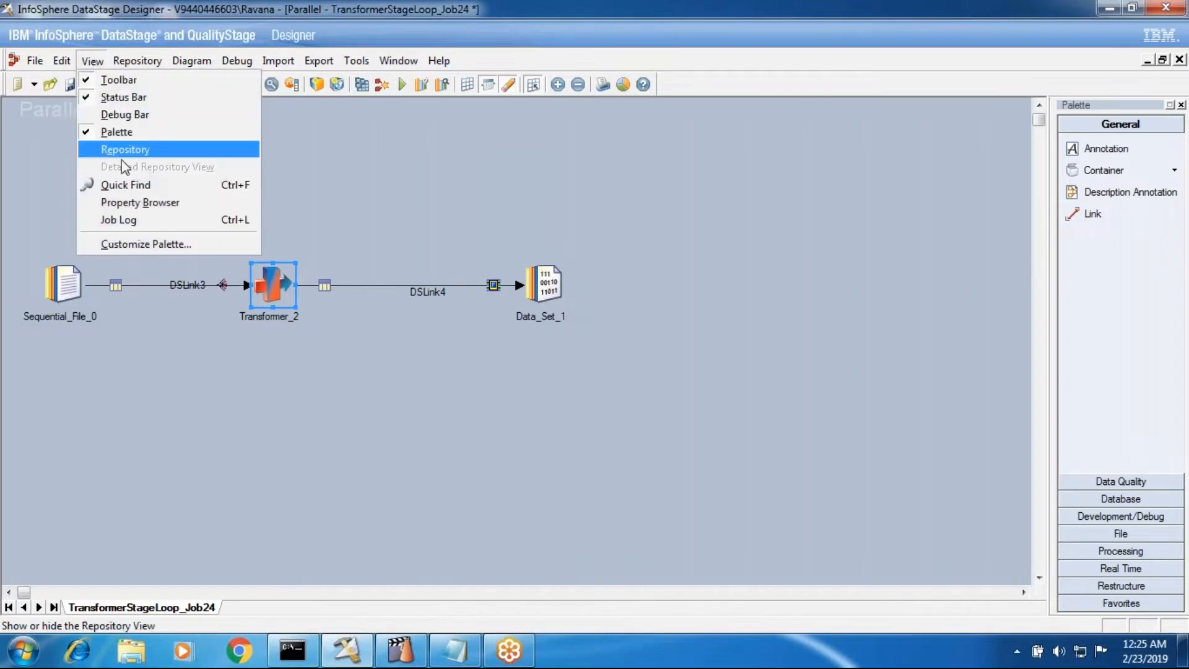
pyautogui.click(117, 154)
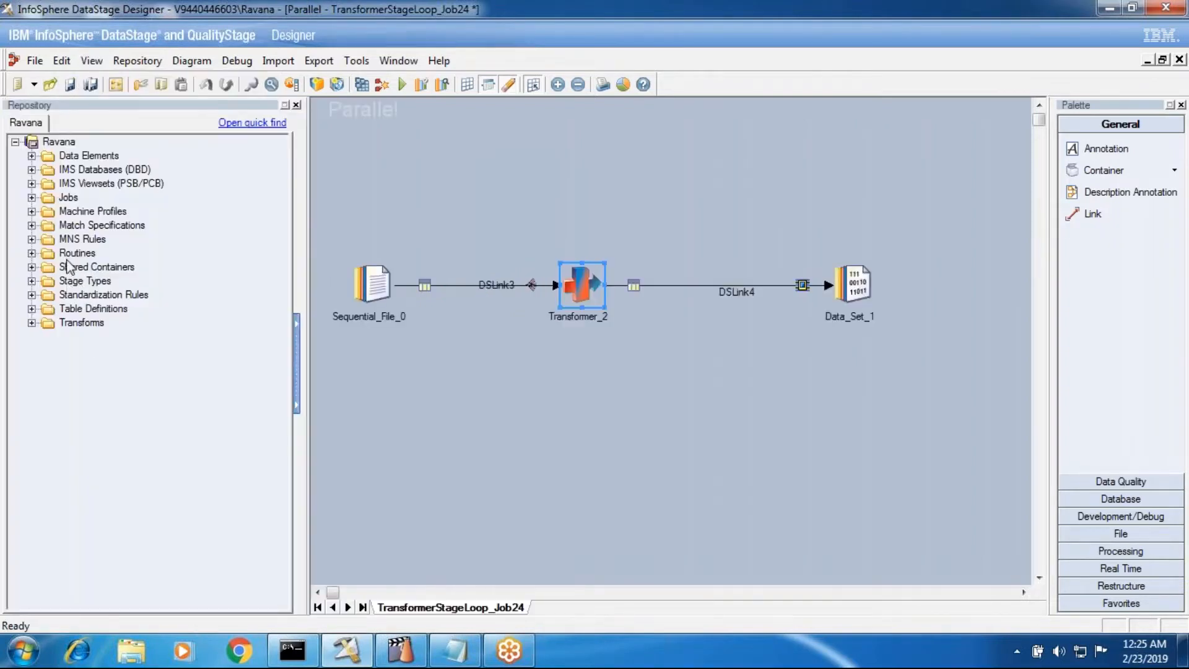
pyautogui.click(32, 253)
pyautogui.click(48, 267)
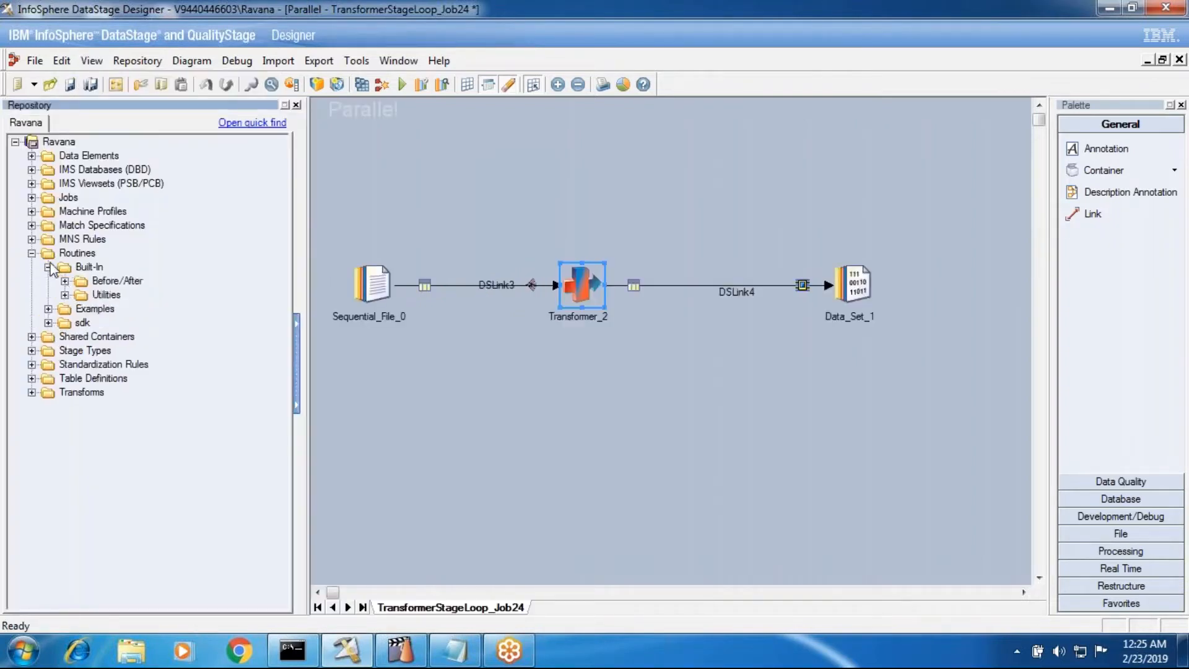
pyautogui.click(49, 308)
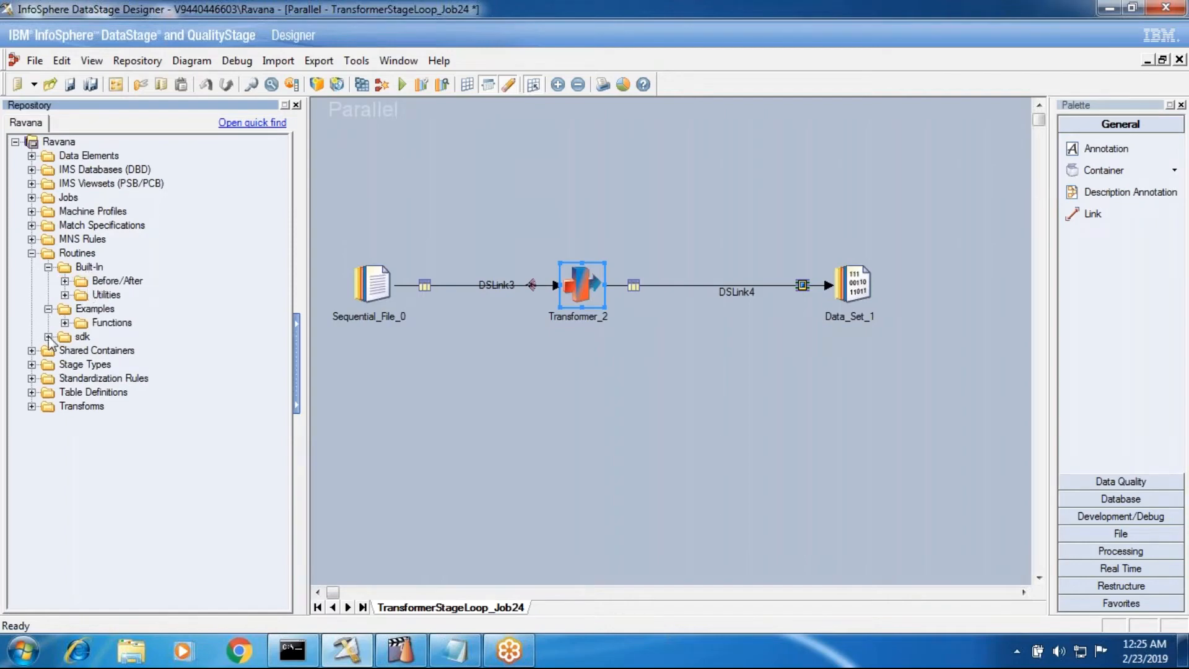
pyautogui.click(48, 337)
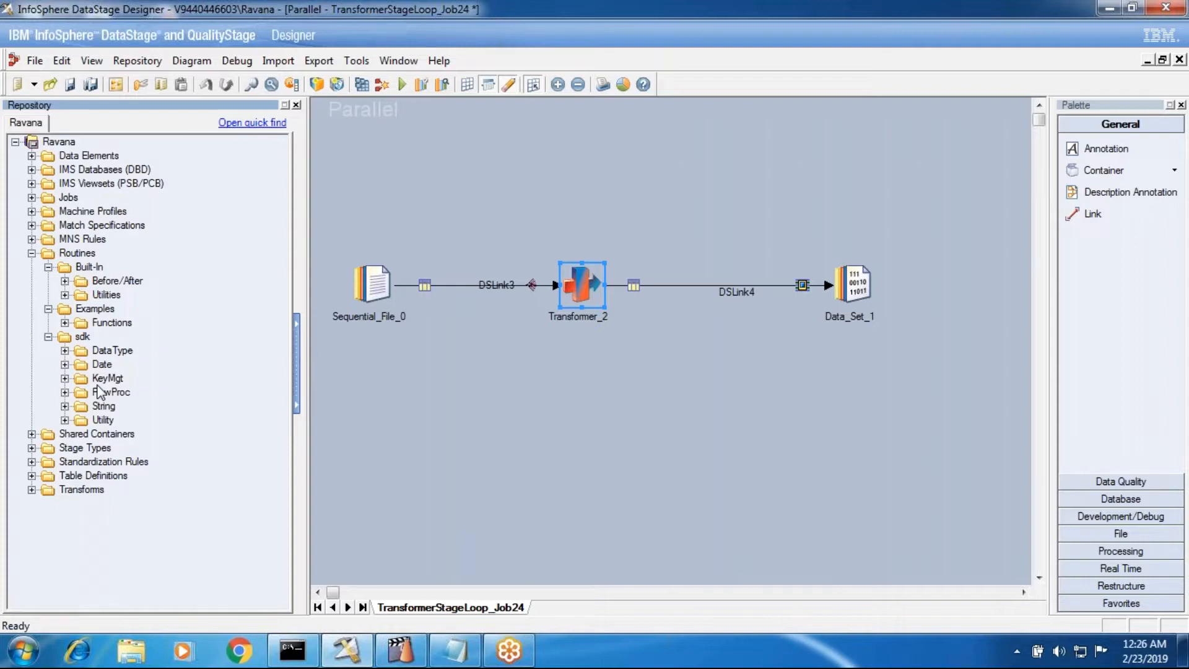
# Examine the example functions stored under Routines, such as ConvertQuarter, and collapse the Examples folder.
pyautogui.click(70, 255)
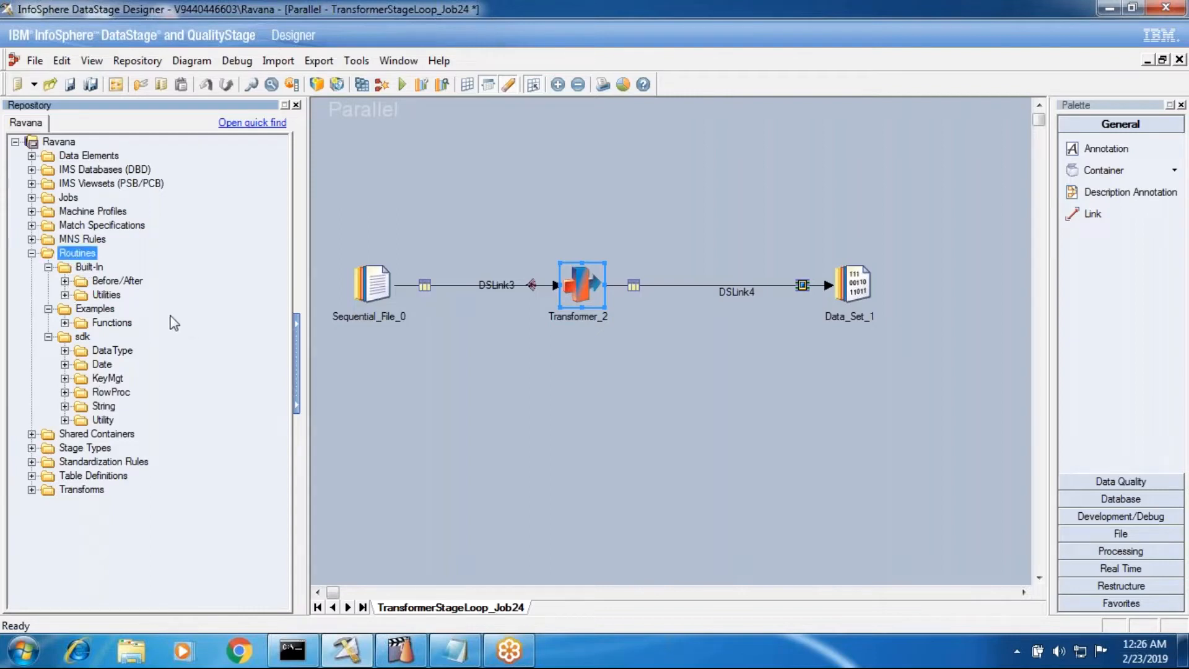
pyautogui.click(64, 322)
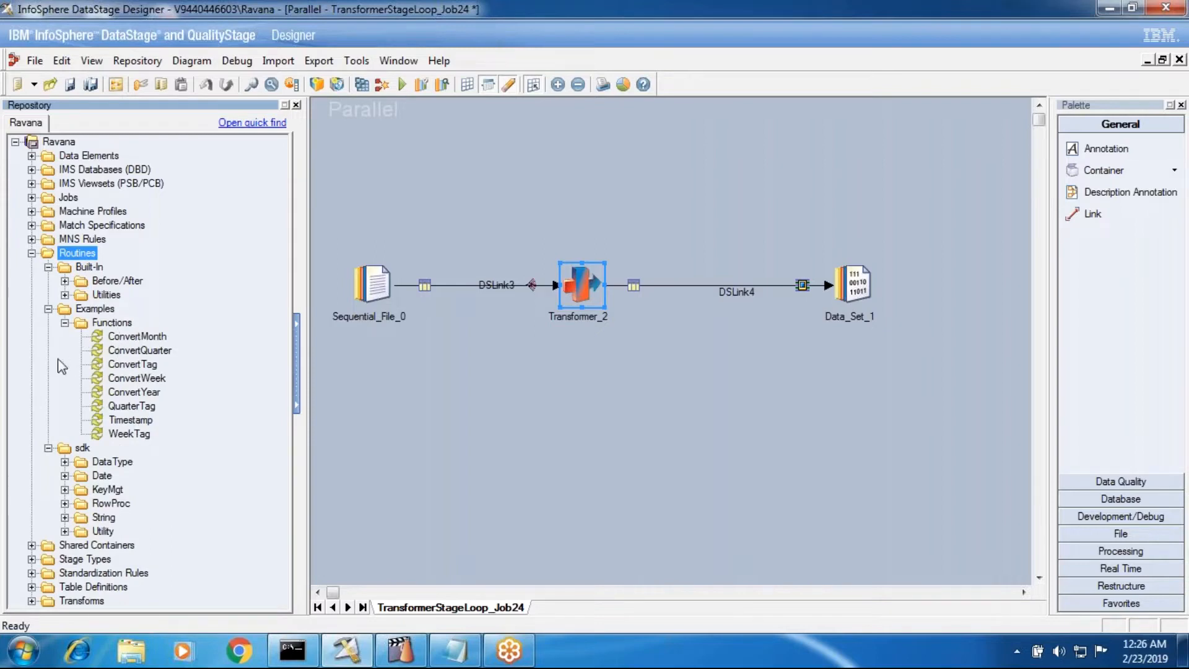
pyautogui.click(132, 350)
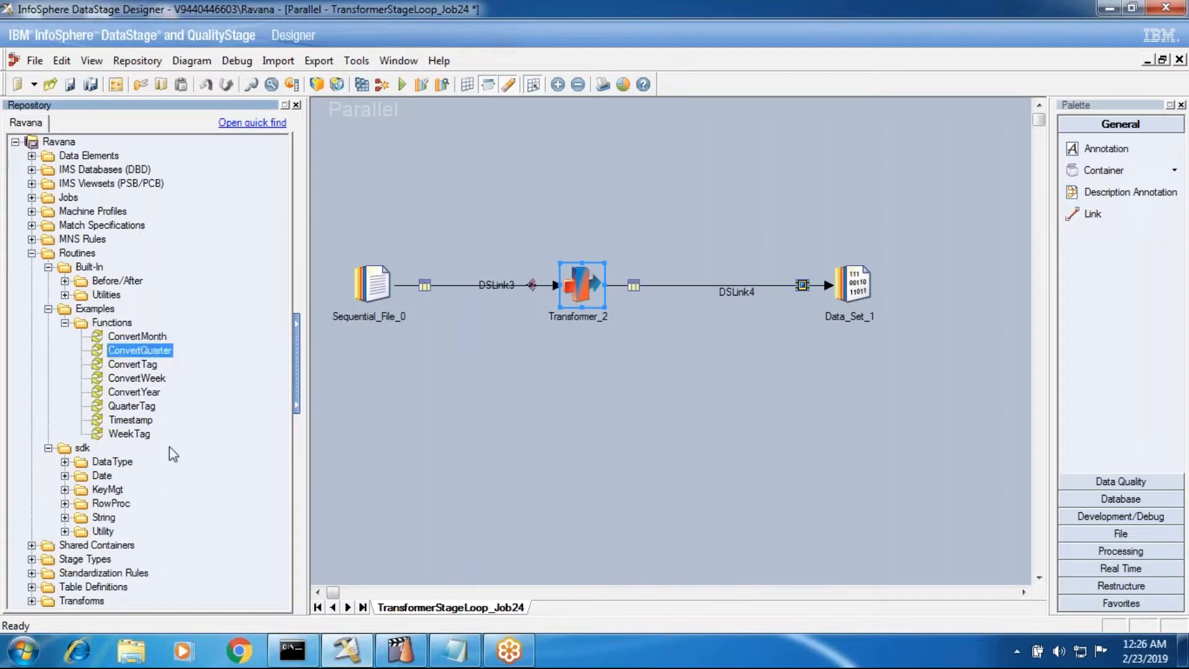
pyautogui.click(49, 308)
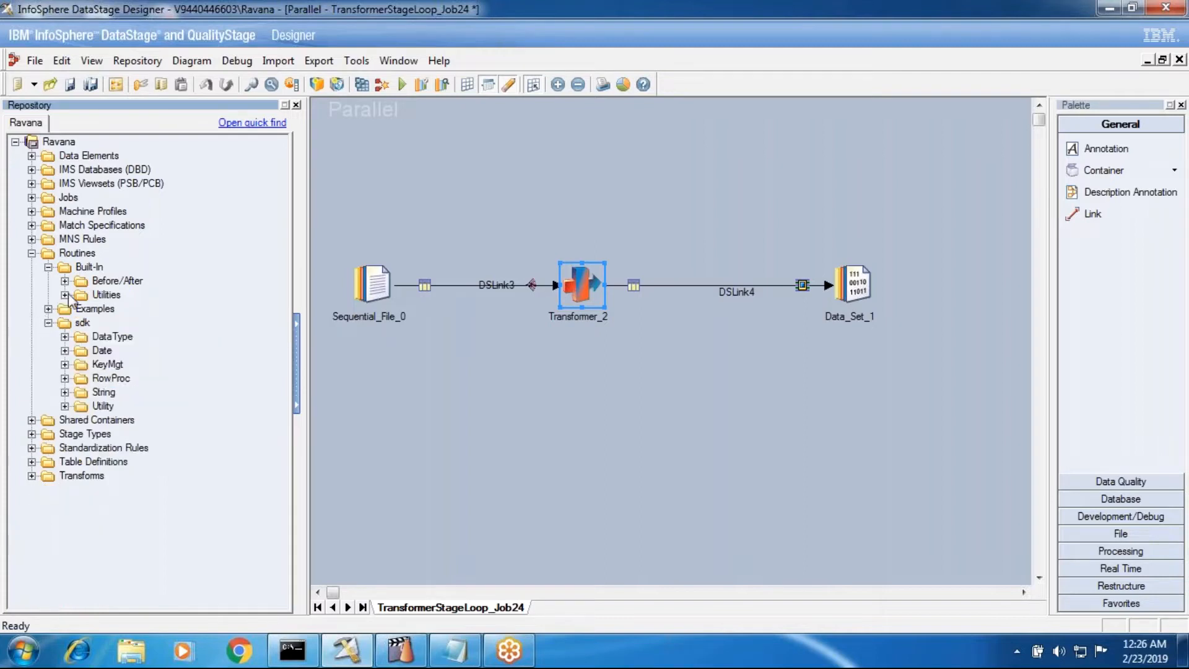
# Start a new parallel routine in the Routines folder, review its general, creator and argument settings, and close it without saving.
pyautogui.rightClick(79, 255)
pyautogui.moveTo(110, 311)
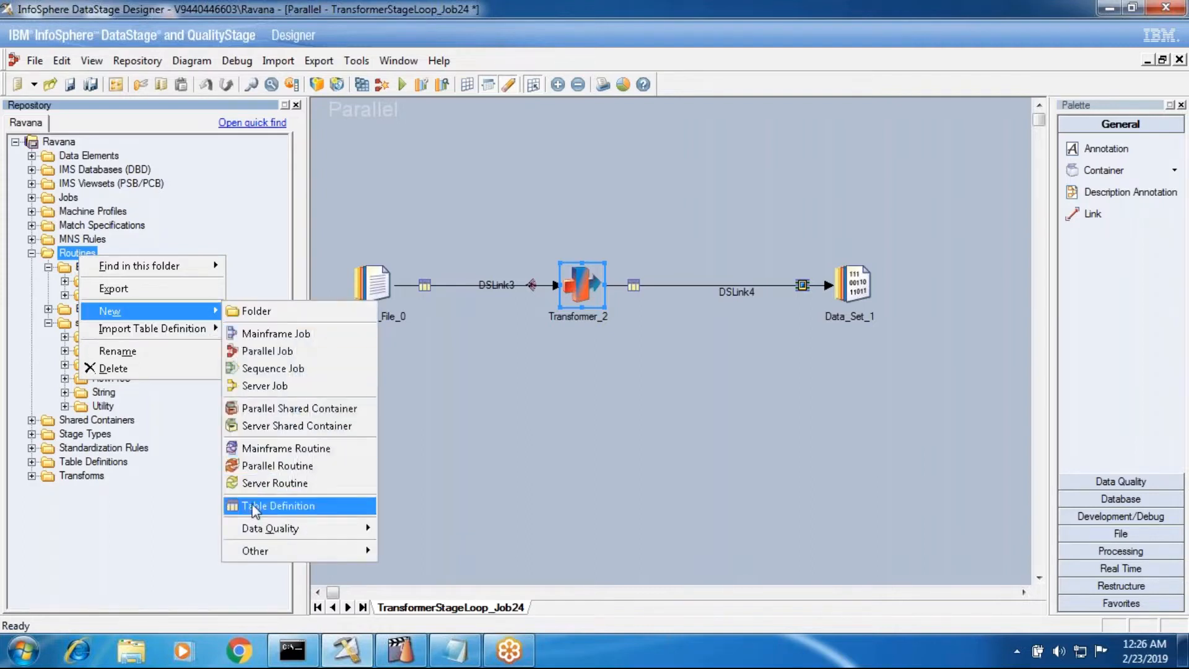
pyautogui.click(261, 466)
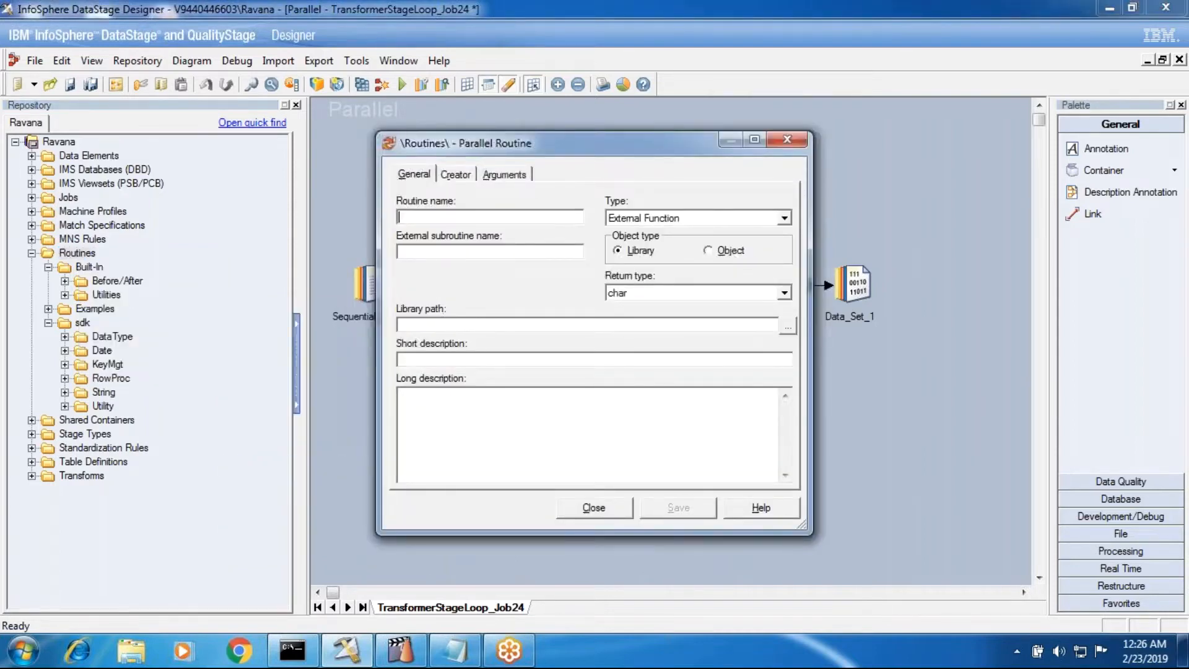
pyautogui.click(459, 178)
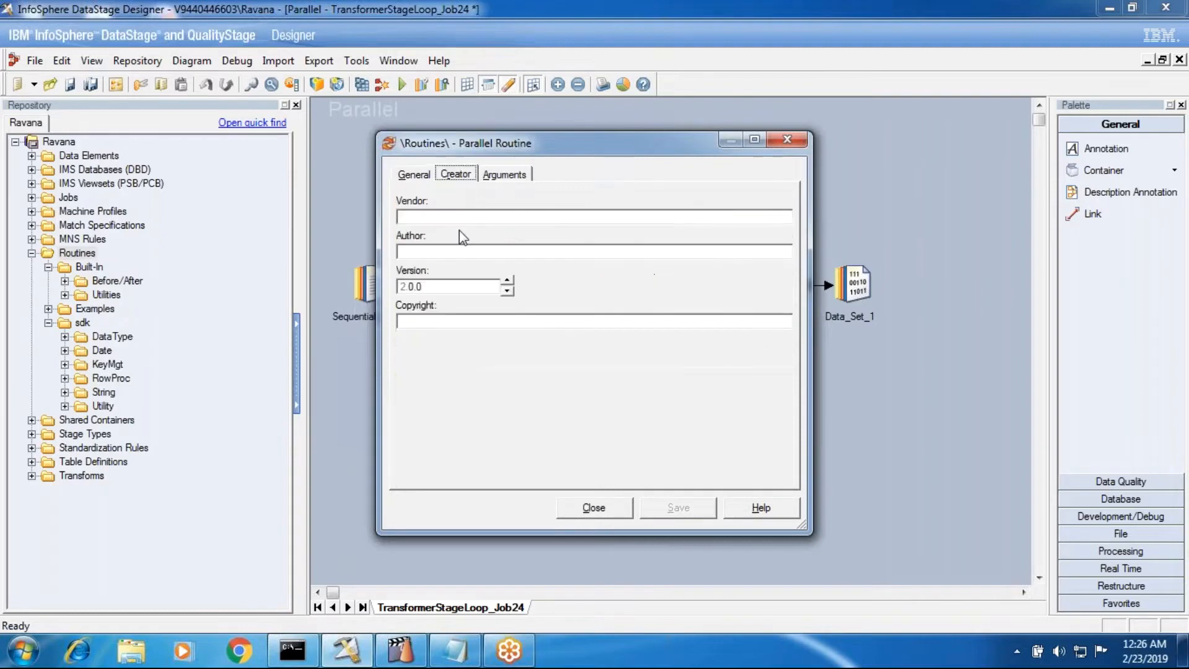
pyautogui.click(501, 175)
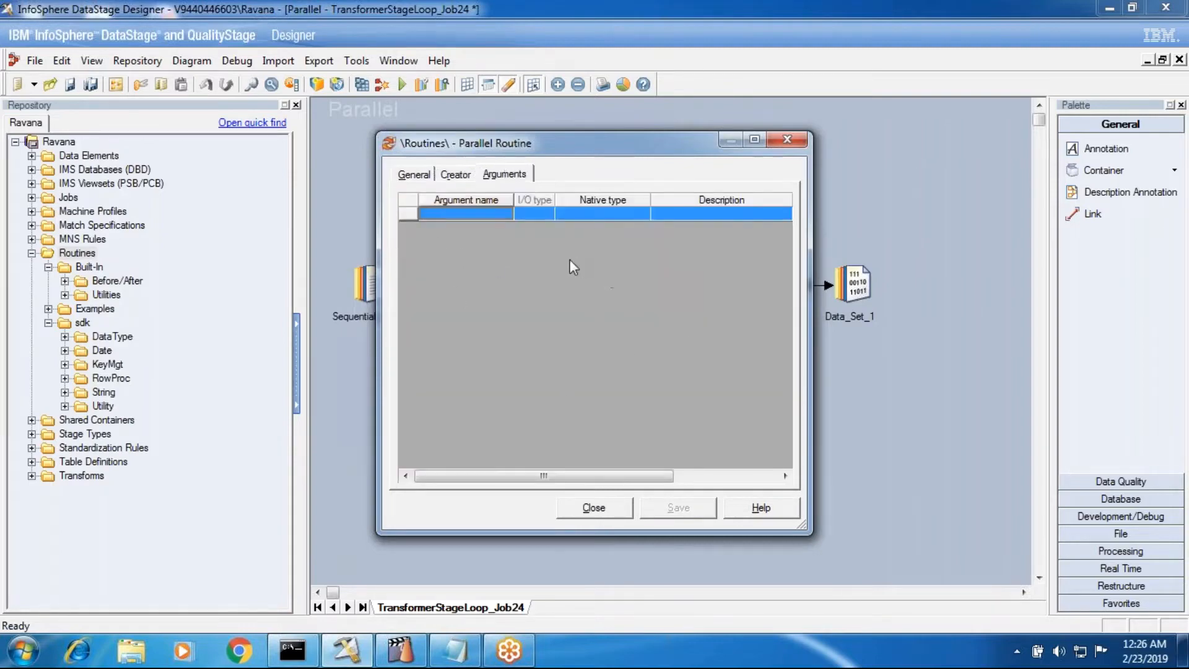
pyautogui.click(457, 175)
pyautogui.click(500, 179)
pyautogui.click(410, 176)
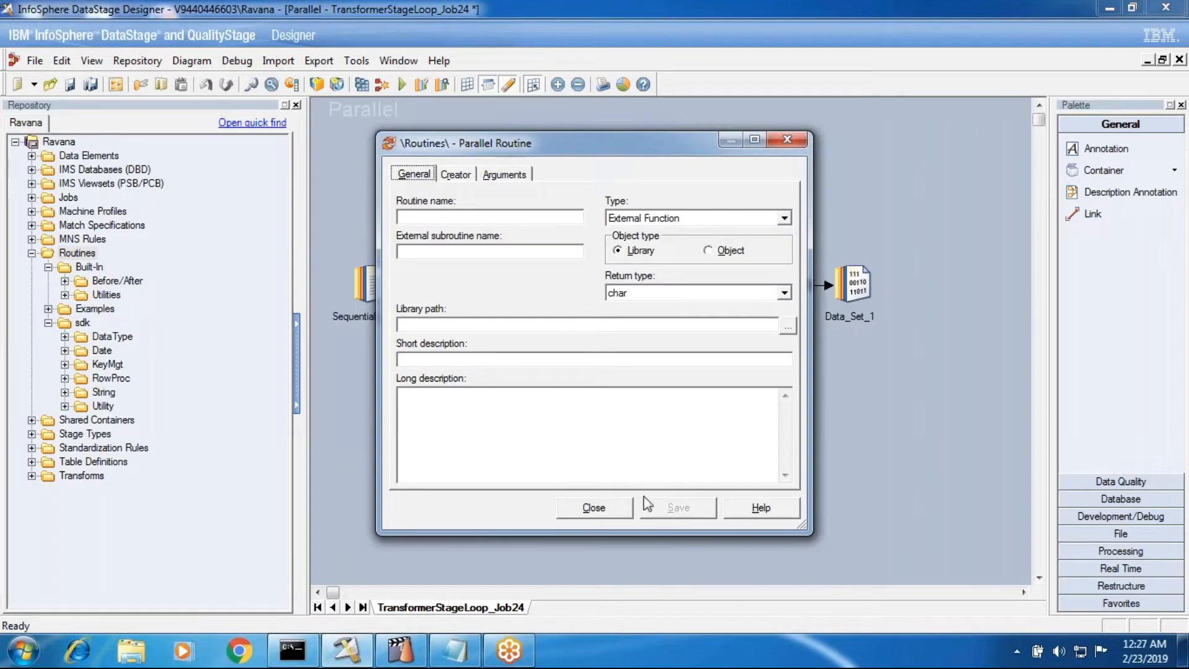
pyautogui.click(617, 510)
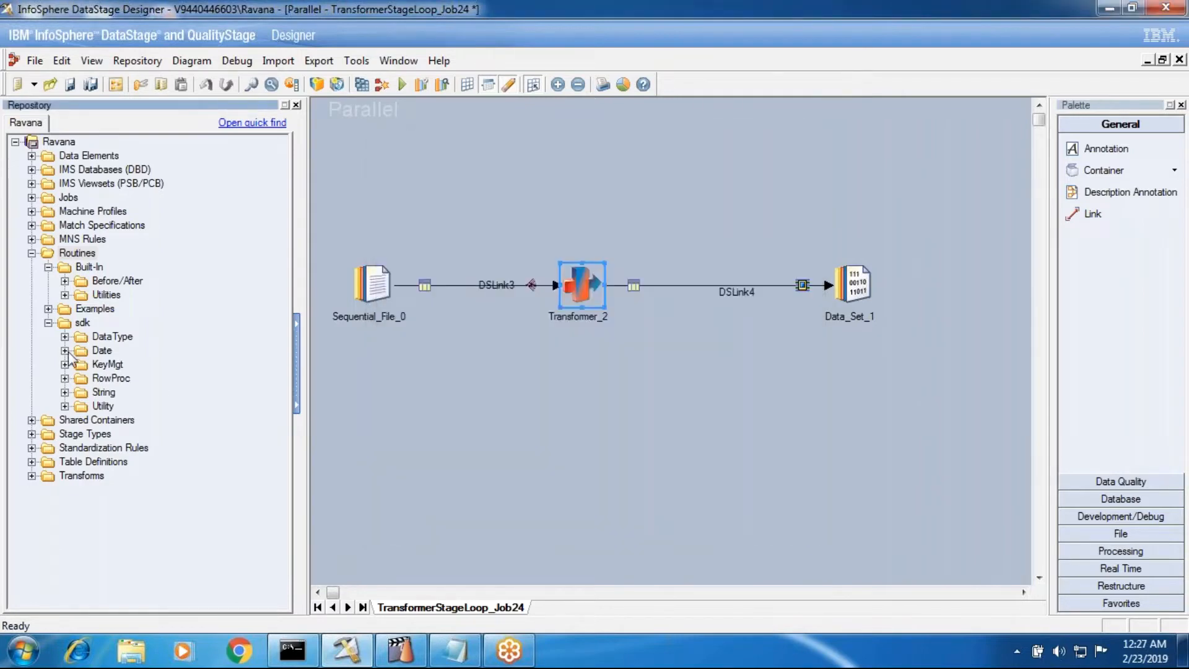
pyautogui.rightClick(69, 253)
pyautogui.press('Escape')
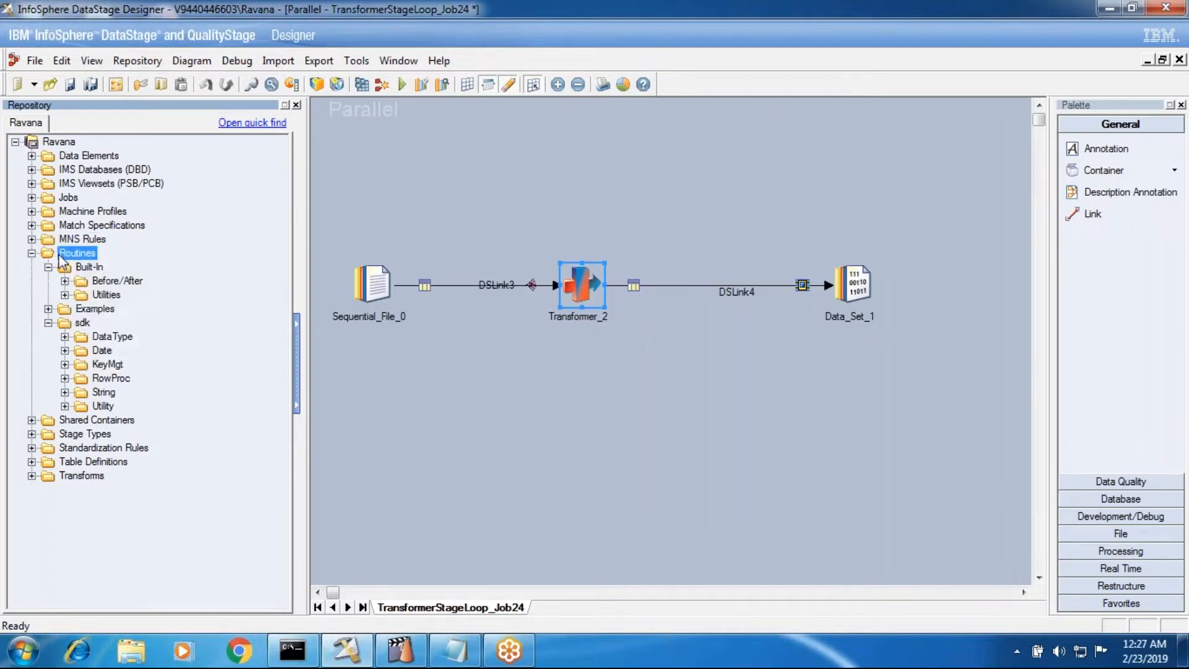
pyautogui.rightClick(62, 255)
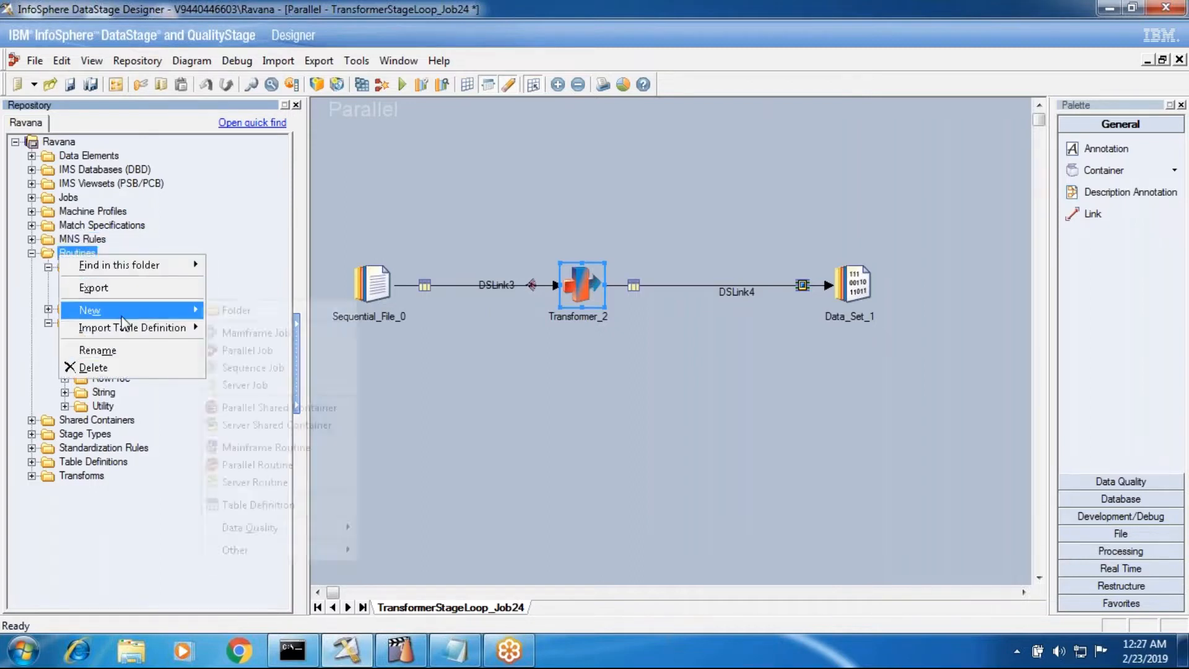
pyautogui.click(232, 211)
# Open the properties of TransformerStageLoop_Job24 and set its before-job subroutine to ExecSH.
pyautogui.click(655, 336)
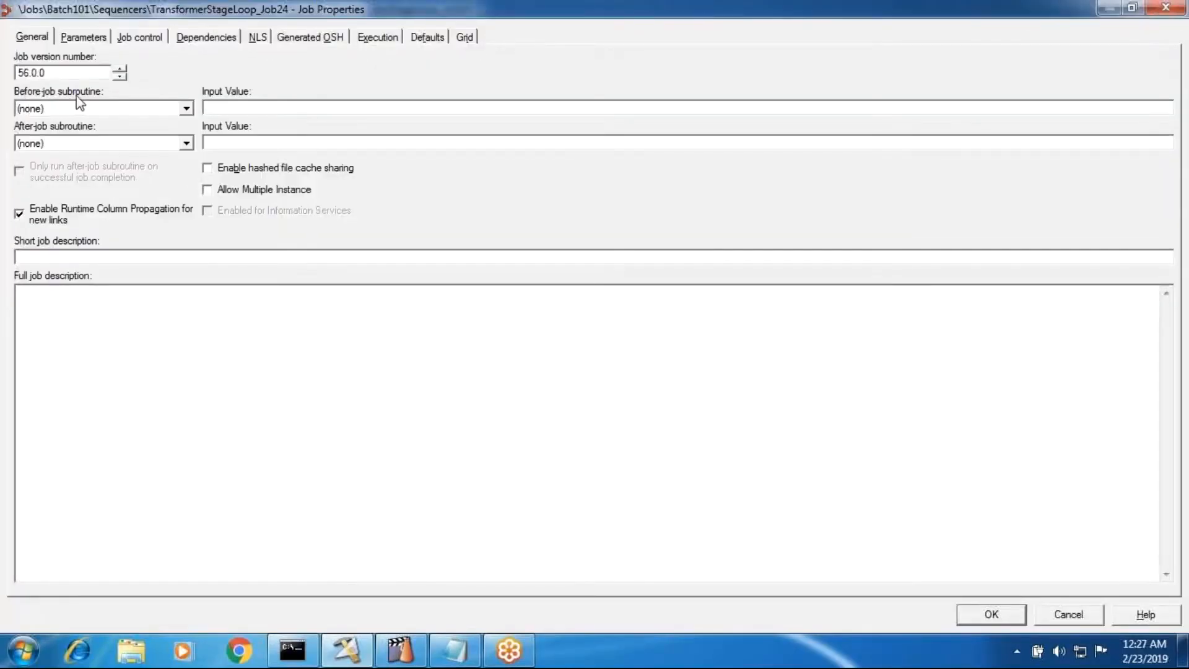
pyautogui.click(124, 110)
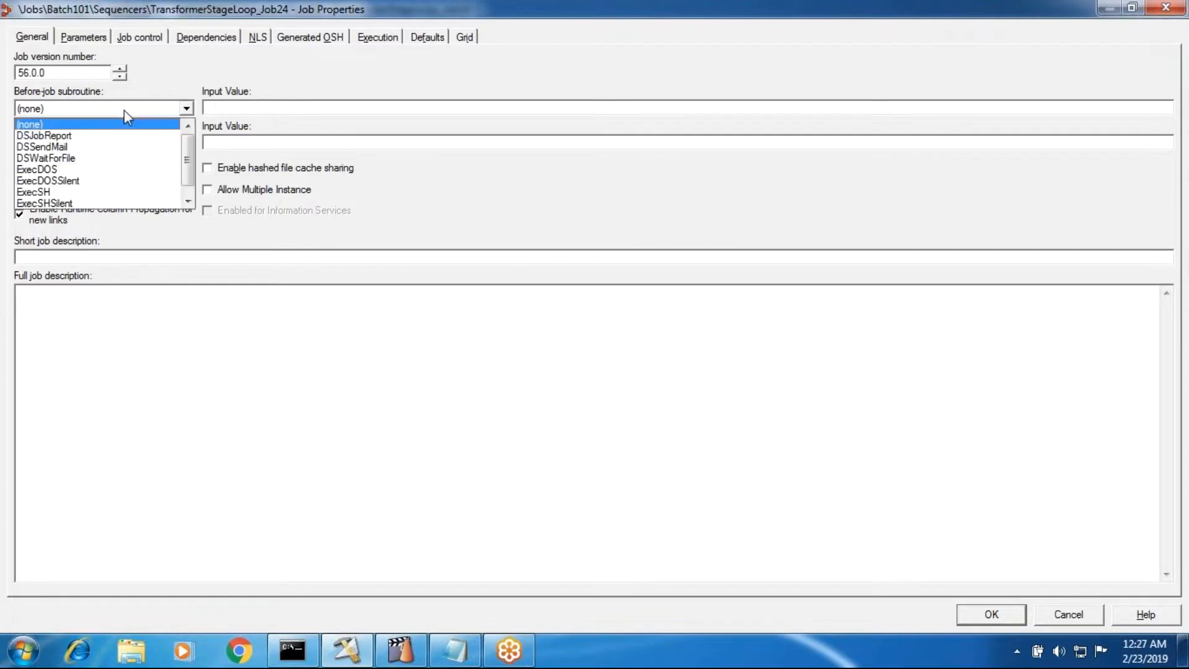
pyautogui.click(105, 192)
pyautogui.click(369, 111)
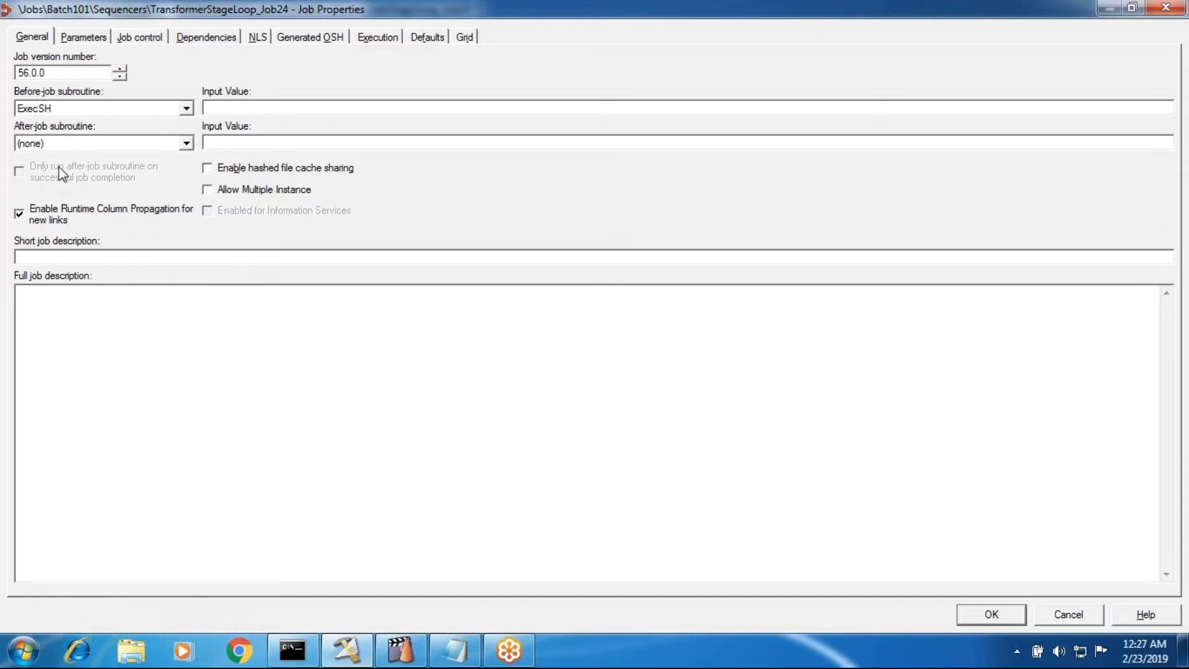
pyautogui.click(79, 112)
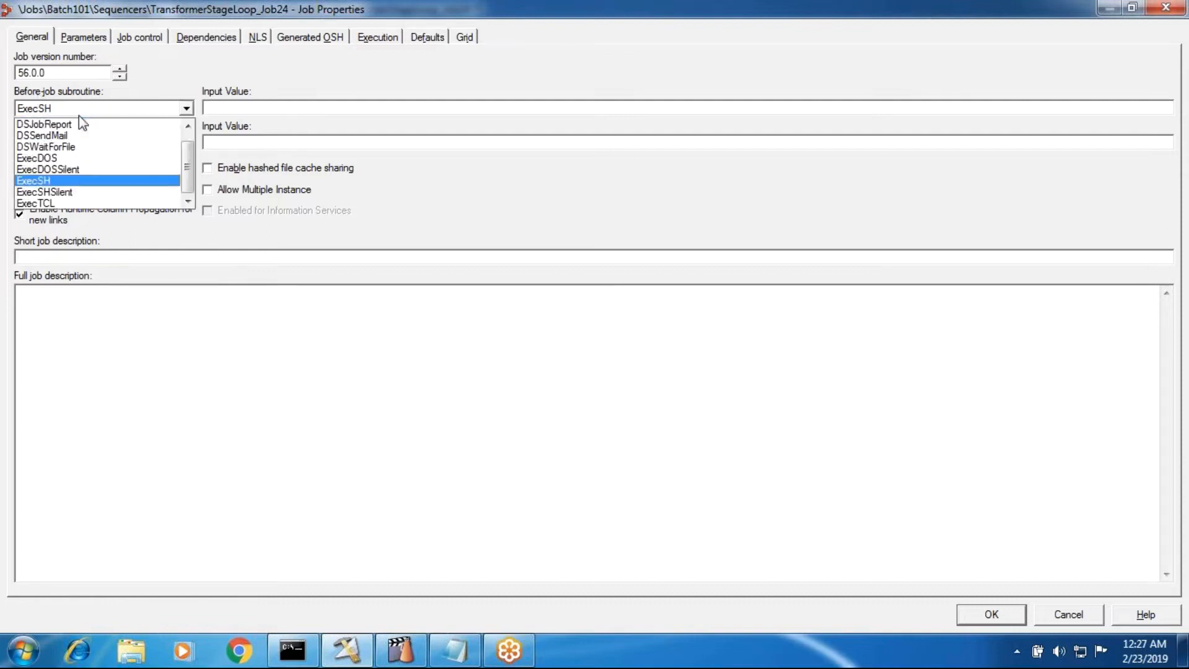
pyautogui.click(88, 259)
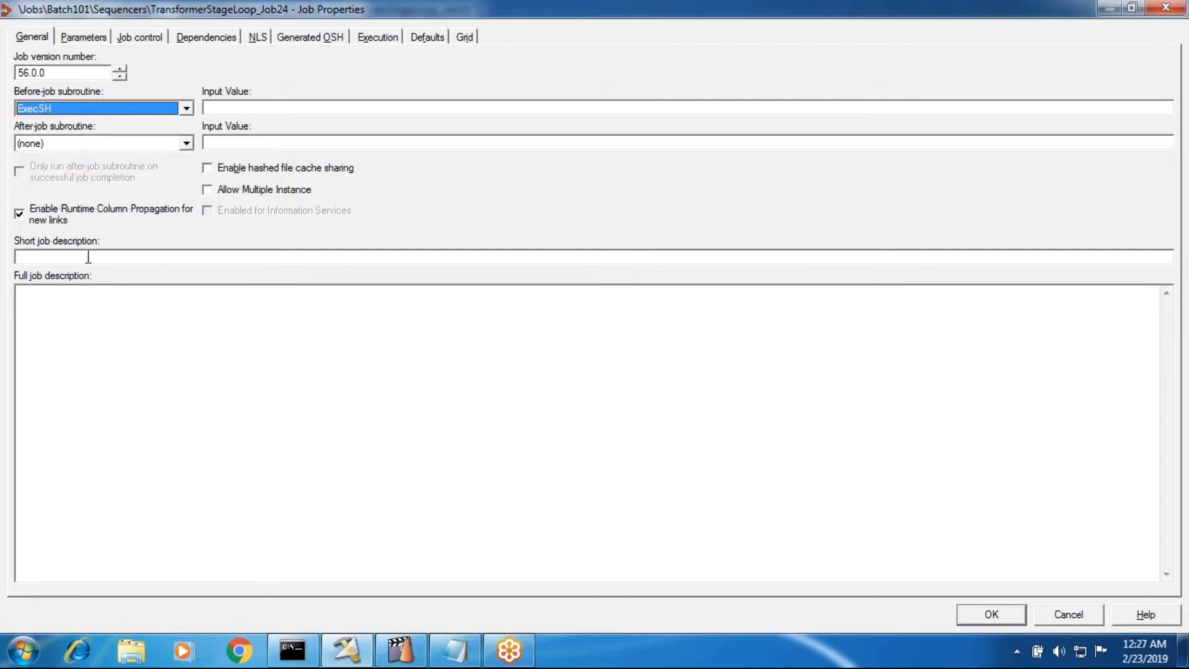
# Set both the after-job and before-job subroutines of TransformerStageLoop_Job24 to ExecDOS.
pyautogui.click(91, 140)
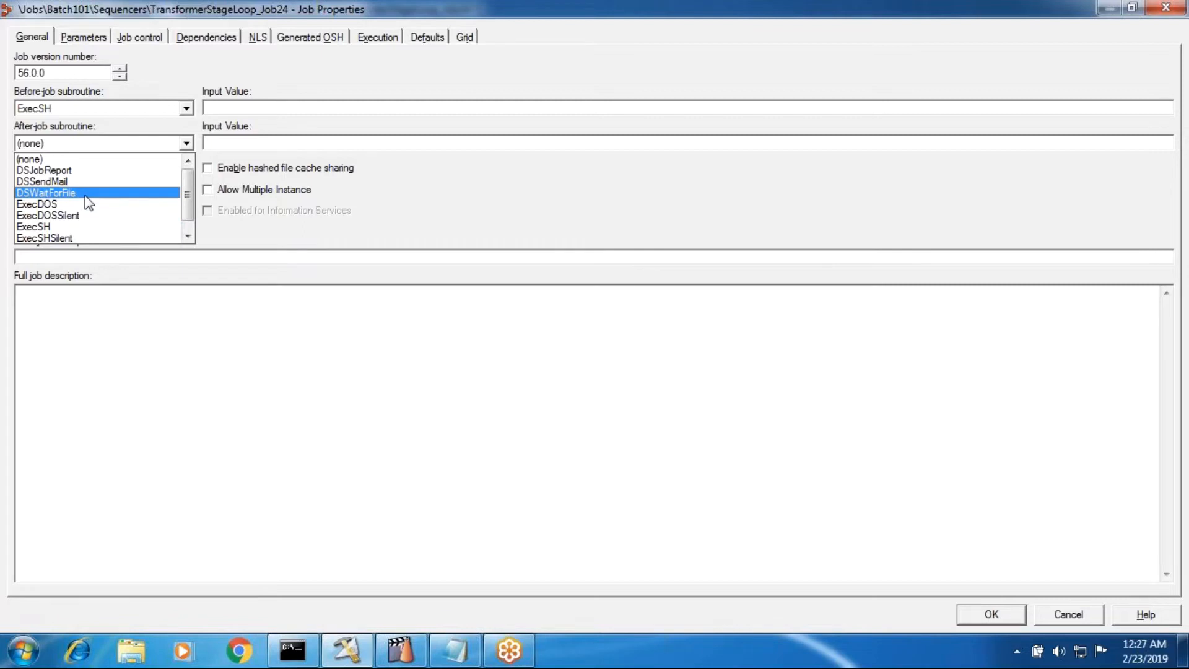
pyautogui.scroll(-1, 87, 201)
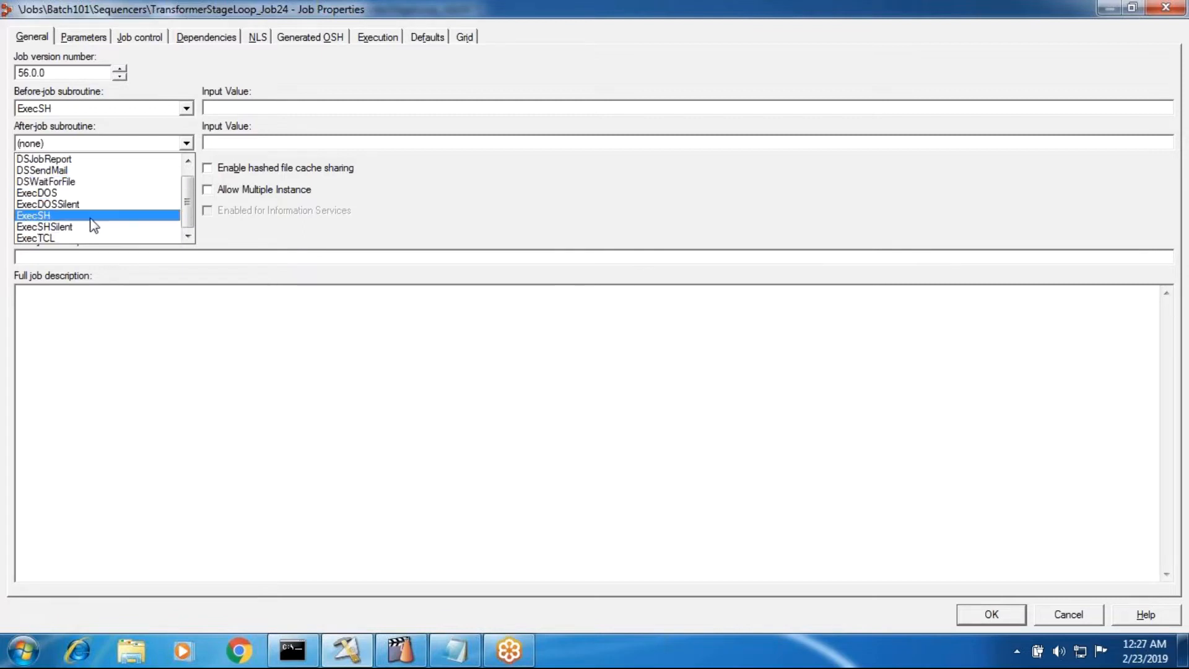
pyautogui.scroll(1, 191, 190)
pyautogui.click(83, 205)
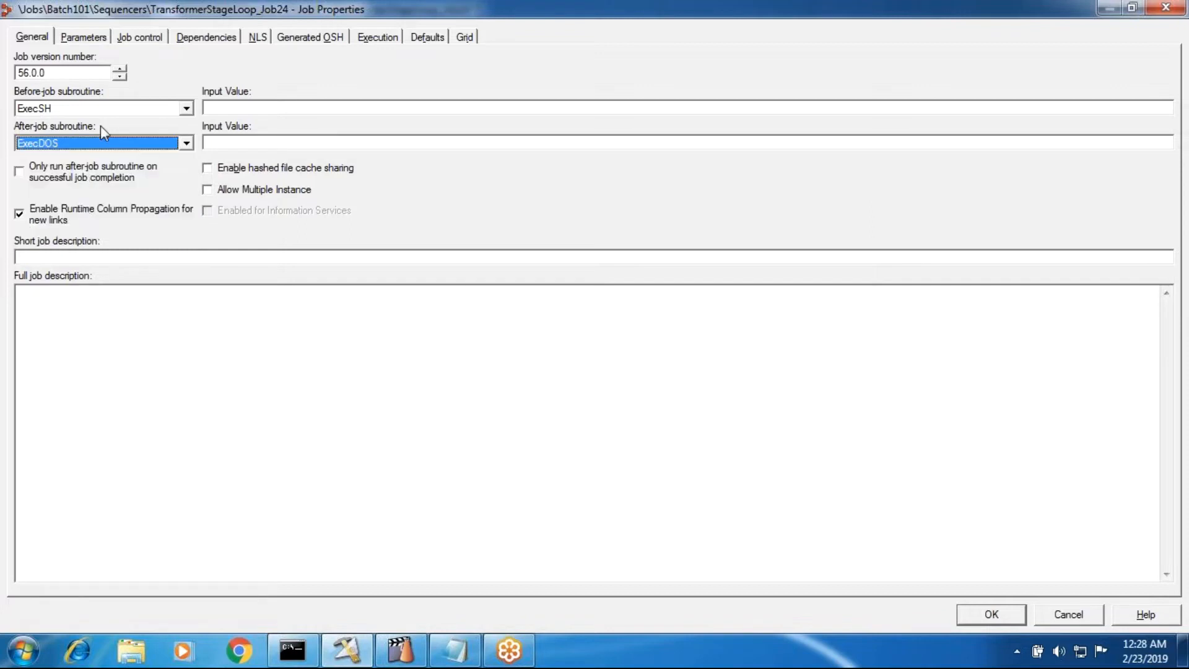
pyautogui.click(101, 109)
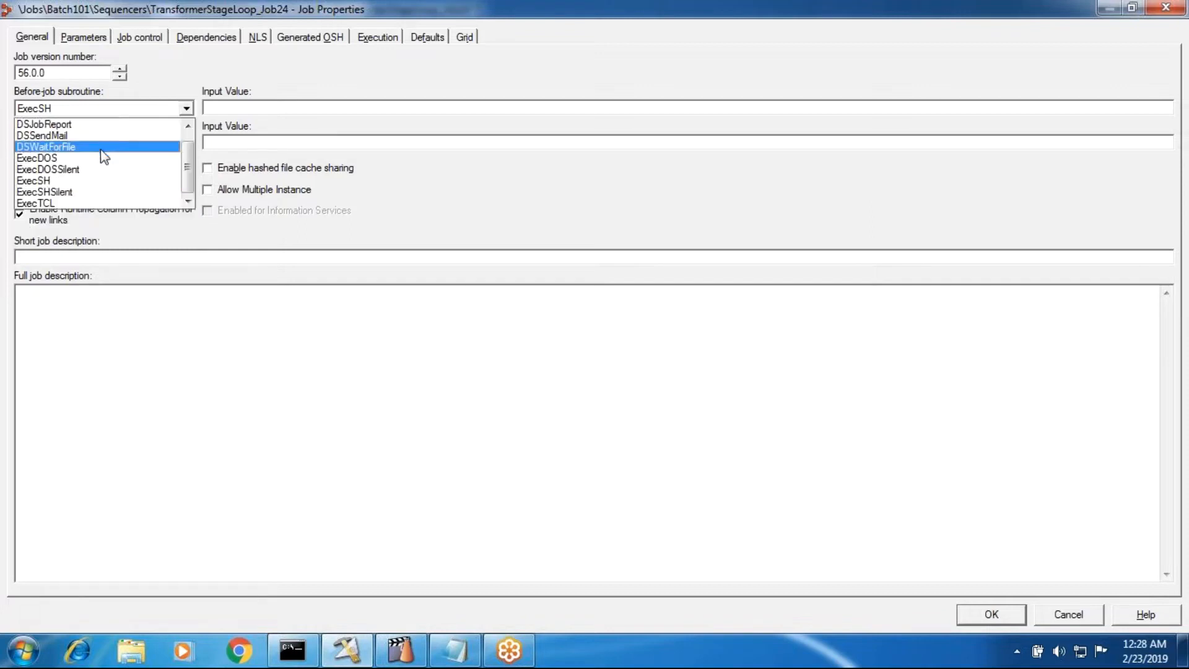
pyautogui.click(101, 159)
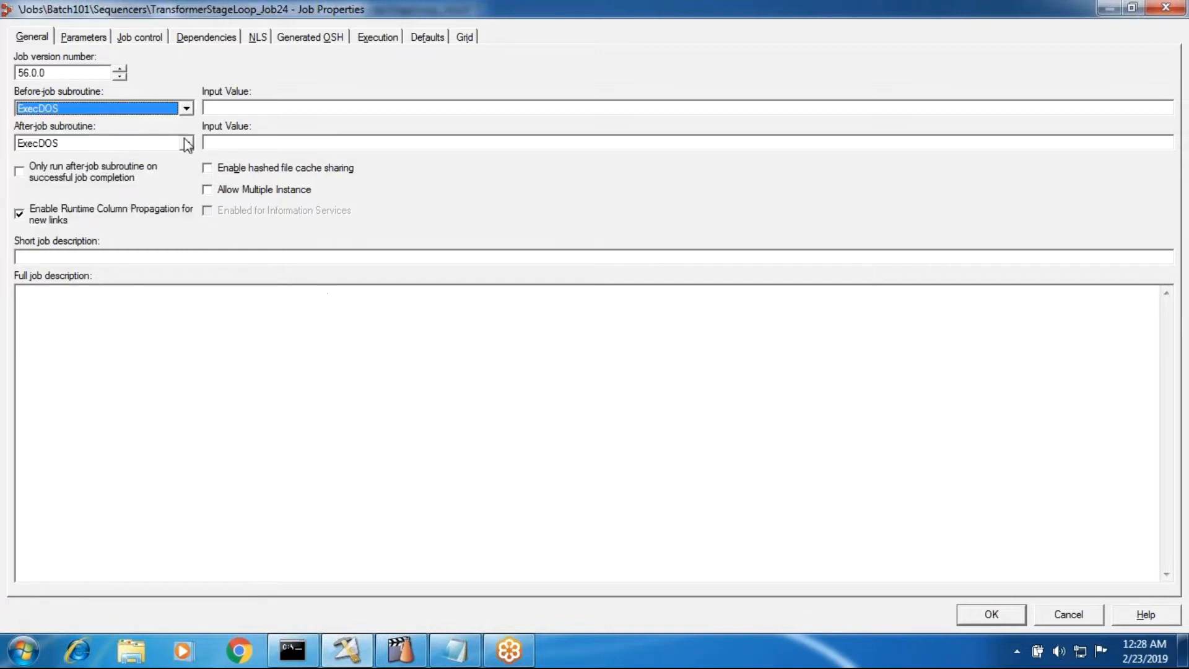
# Leave the job properties and close TransformerStageLoop_Job24 without saving its changes.
pyautogui.click(1055, 621)
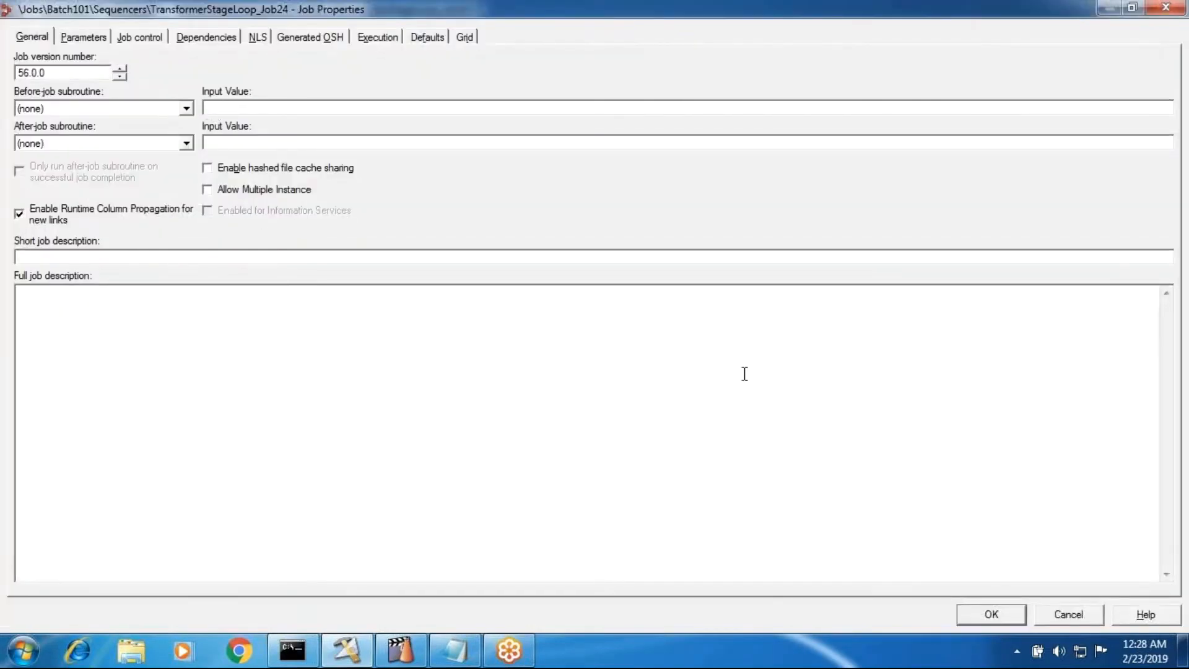
pyautogui.click(991, 614)
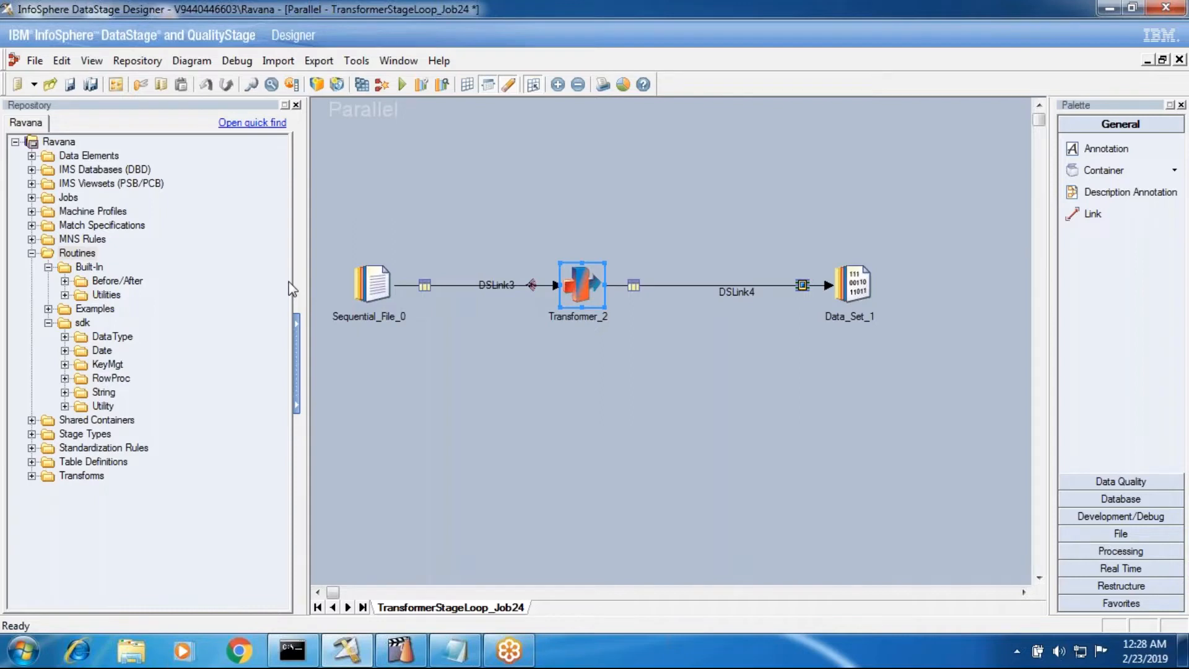
pyautogui.click(1180, 60)
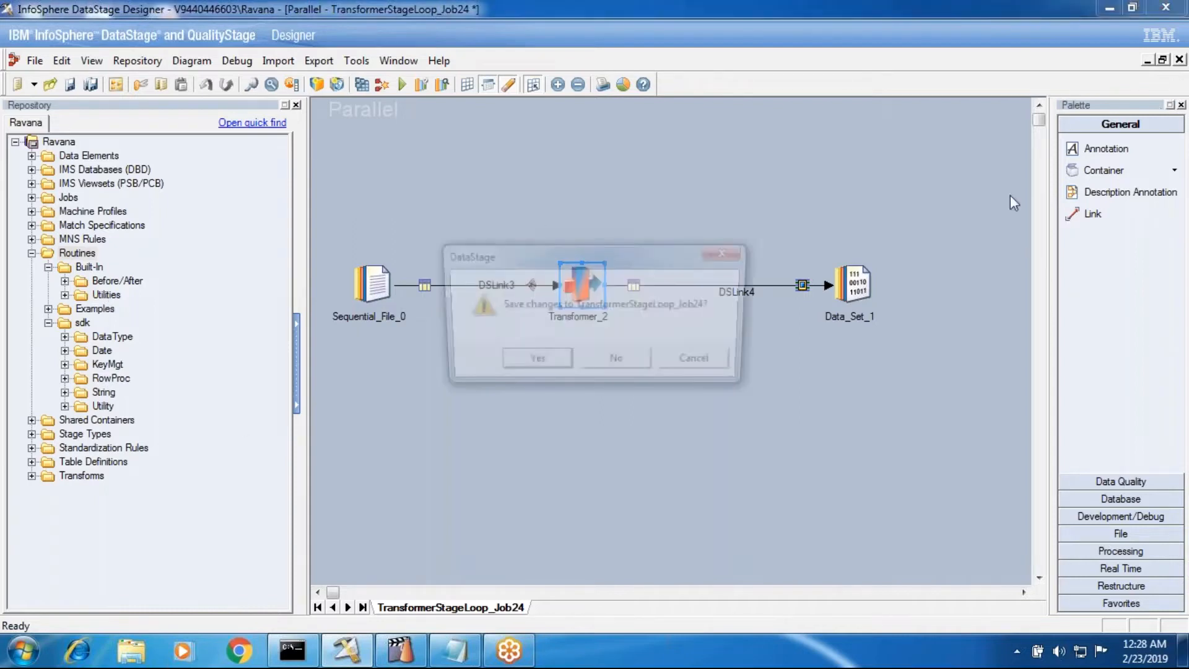
pyautogui.click(616, 359)
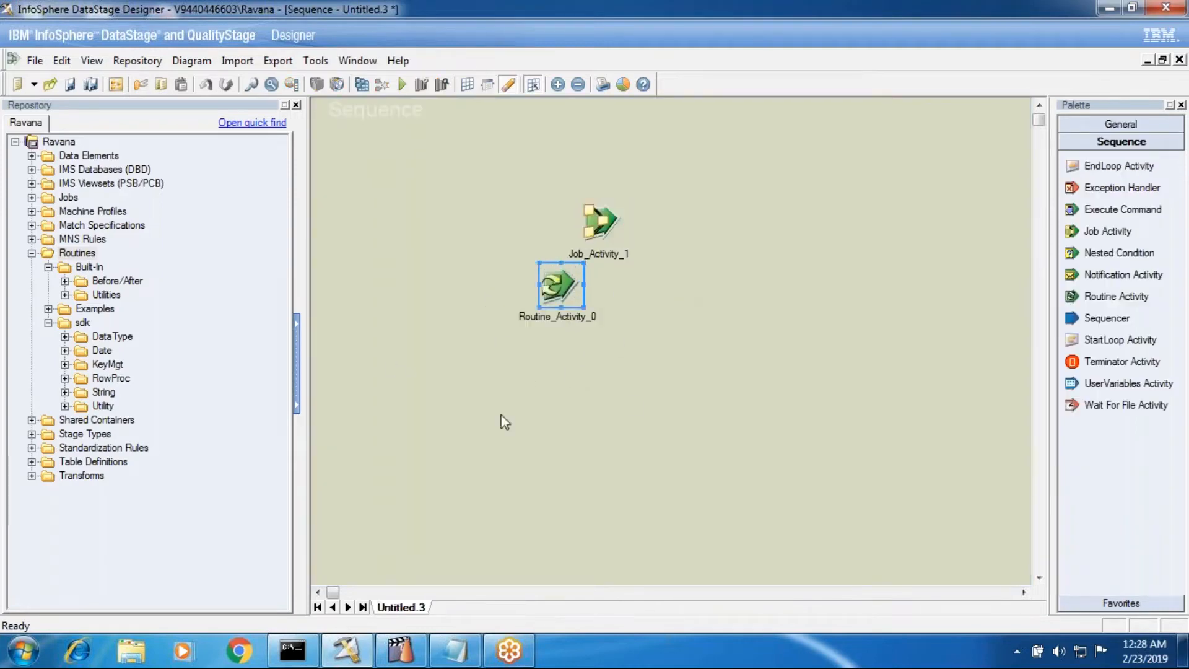
# Delete Routine_Activity_0 from the sequence and collapse the sdk and Routines folders in the repository tree.
pyautogui.press('Delete')
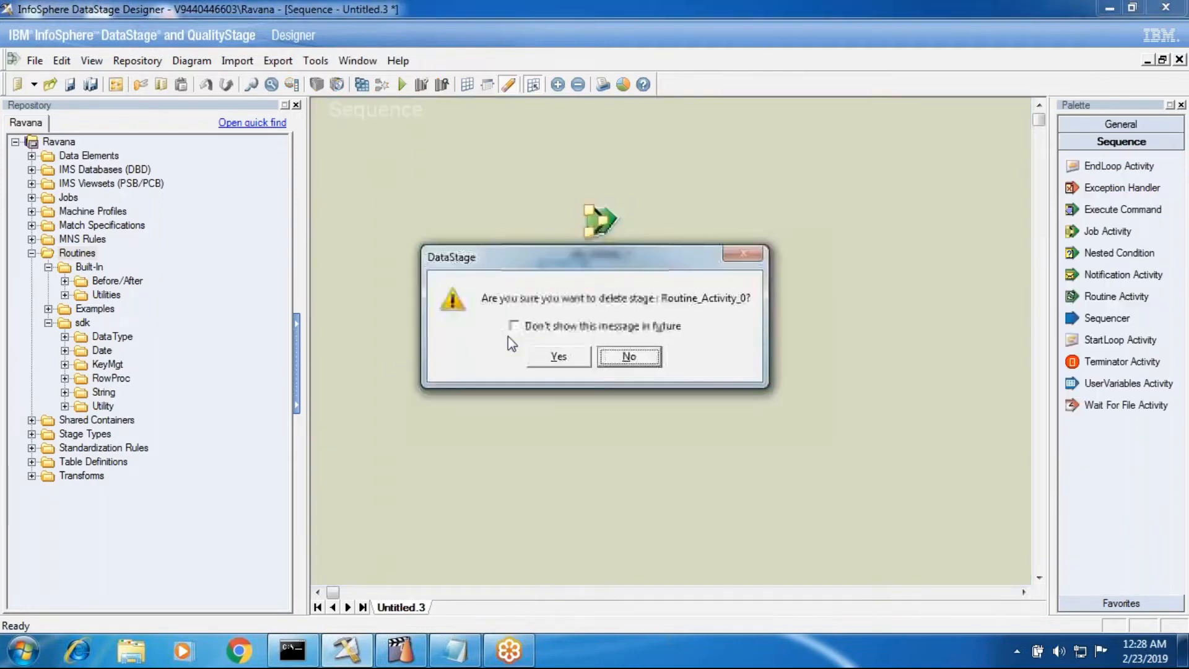
pyautogui.click(554, 352)
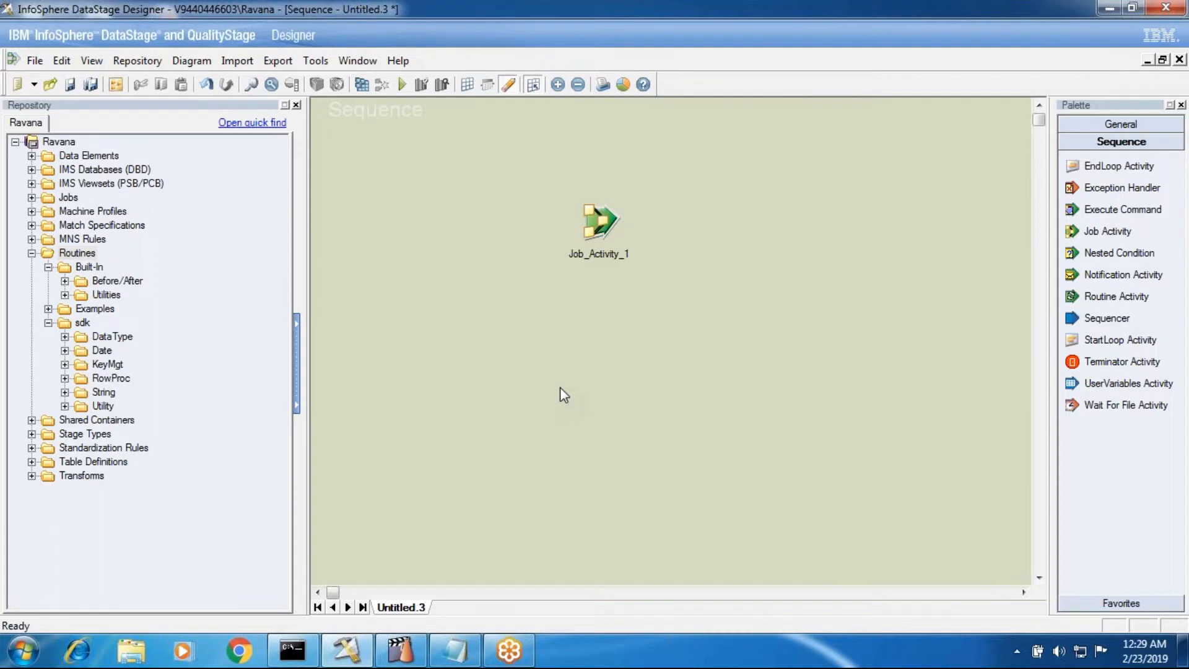
pyautogui.click(47, 323)
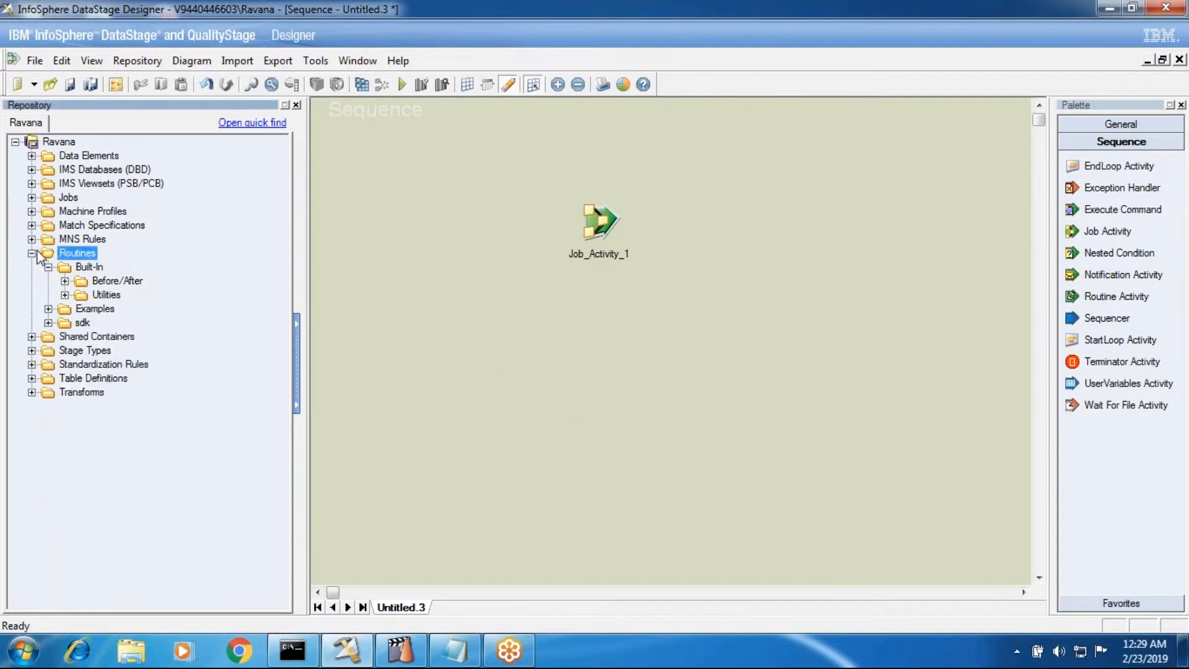
pyautogui.click(32, 253)
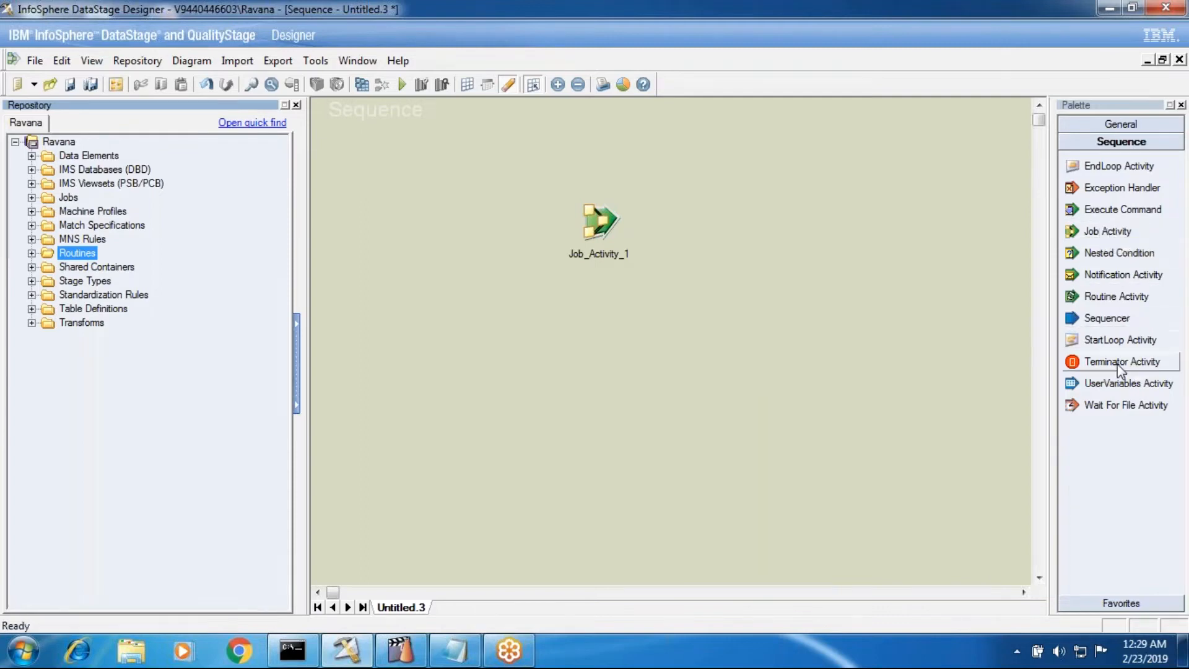
# Add a Terminator Activity below the job activity and move Job_Activity_1 toward the left side of the canvas.
pyautogui.moveTo(1121, 366); pyautogui.dragTo(557, 396)
pyautogui.moveTo(589, 224); pyautogui.dragTo(422, 227)
pyautogui.rightClick(422, 227)
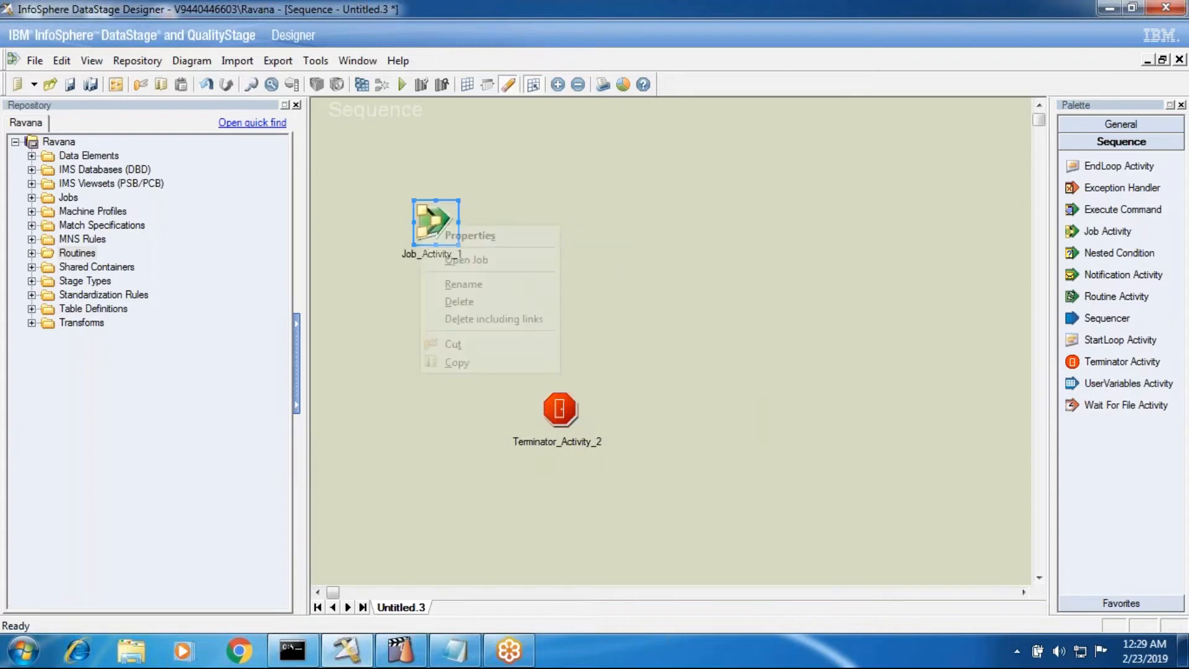
pyautogui.click(441, 267)
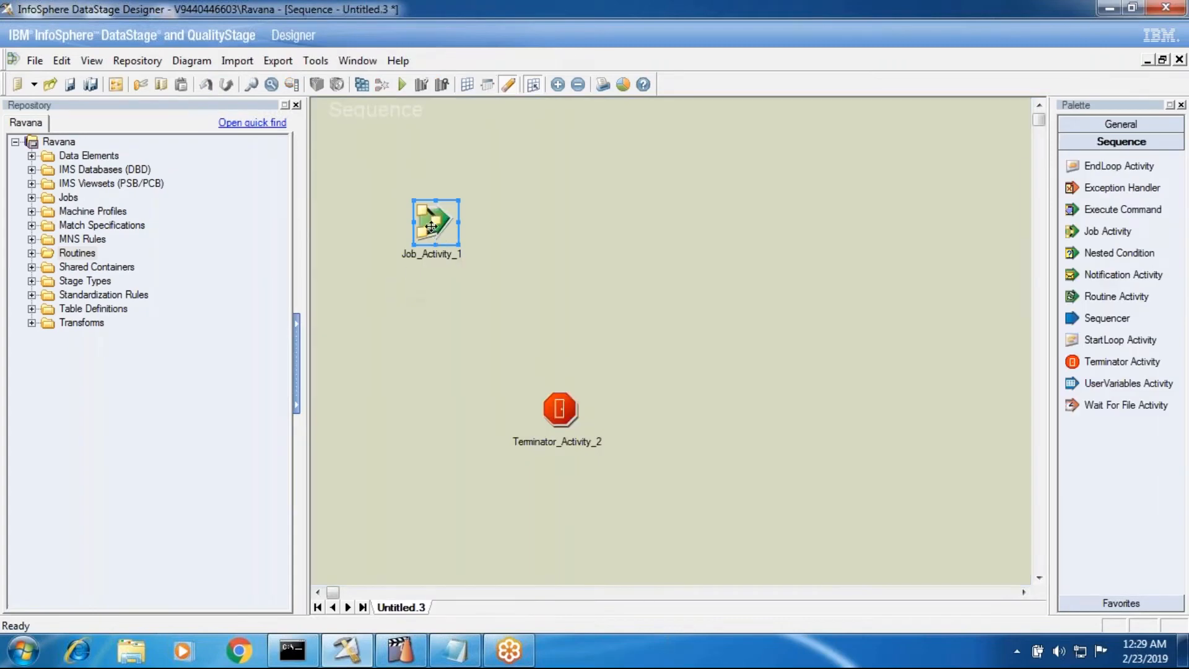
# Rename Job_Activity_1 after its assigned job by copying the job name TransformerStageLoop_Job24 into the activity name.
pyautogui.rightClick(432, 227)
pyautogui.click(458, 237)
pyautogui.rightClick(485, 203)
pyautogui.click(526, 262)
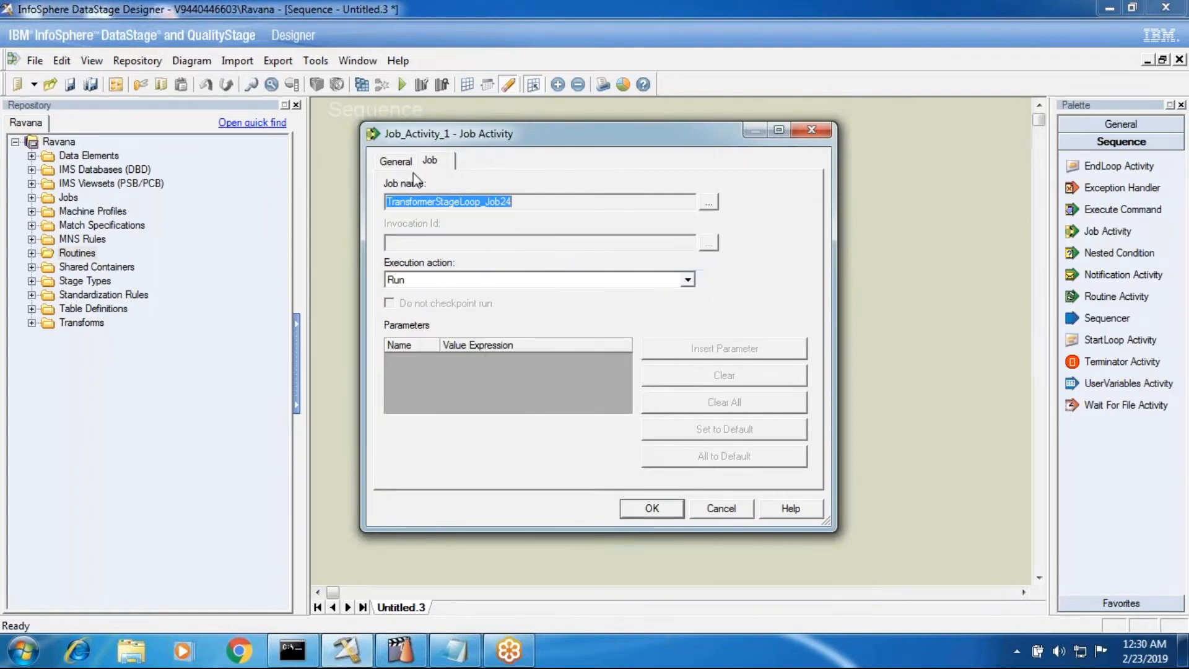
pyautogui.click(399, 160)
pyautogui.rightClick(444, 205)
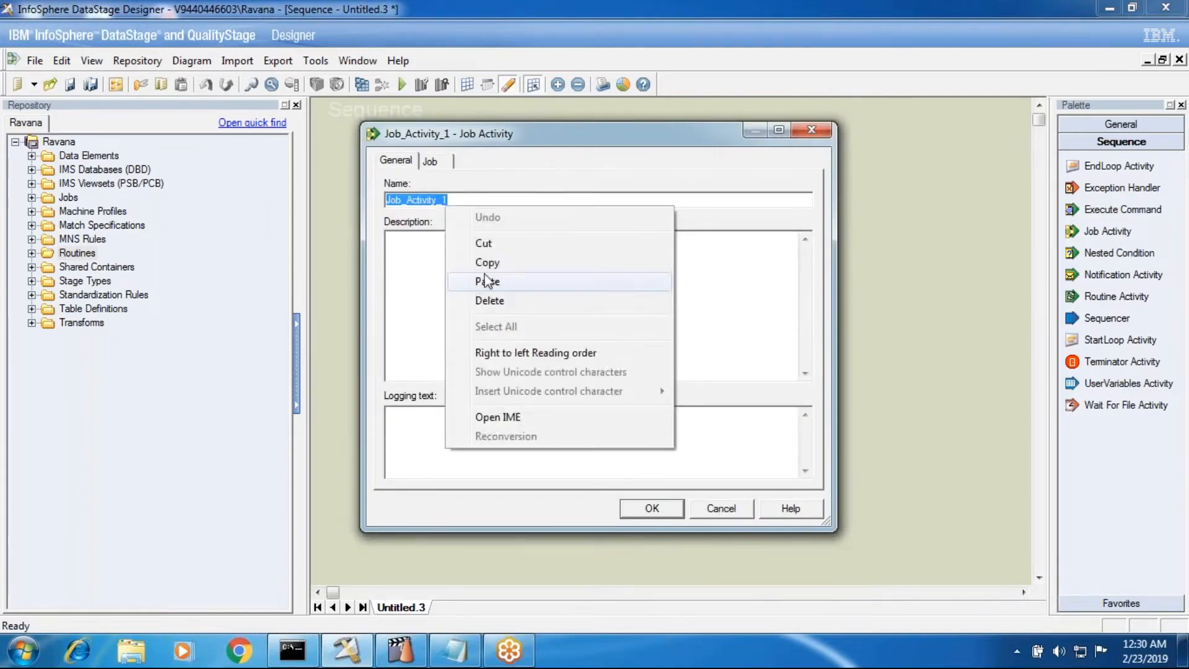
pyautogui.click(487, 282)
pyautogui.press('Return')
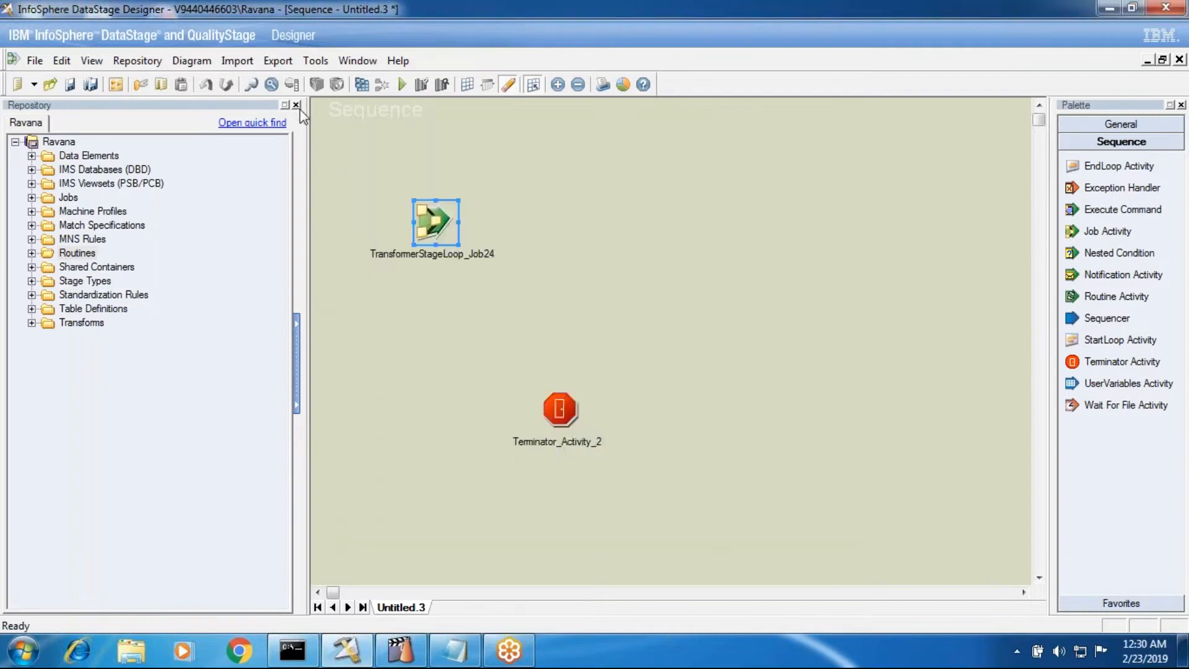
# Hide the repository, add a second Job Activity beside TransformerStageLoop_Job24, and assign the job CopyOparator_Job1 to it.
pyautogui.click(296, 105)
pyautogui.moveTo(1090, 235); pyautogui.dragTo(312, 220)
pyautogui.doubleClick(312, 220)
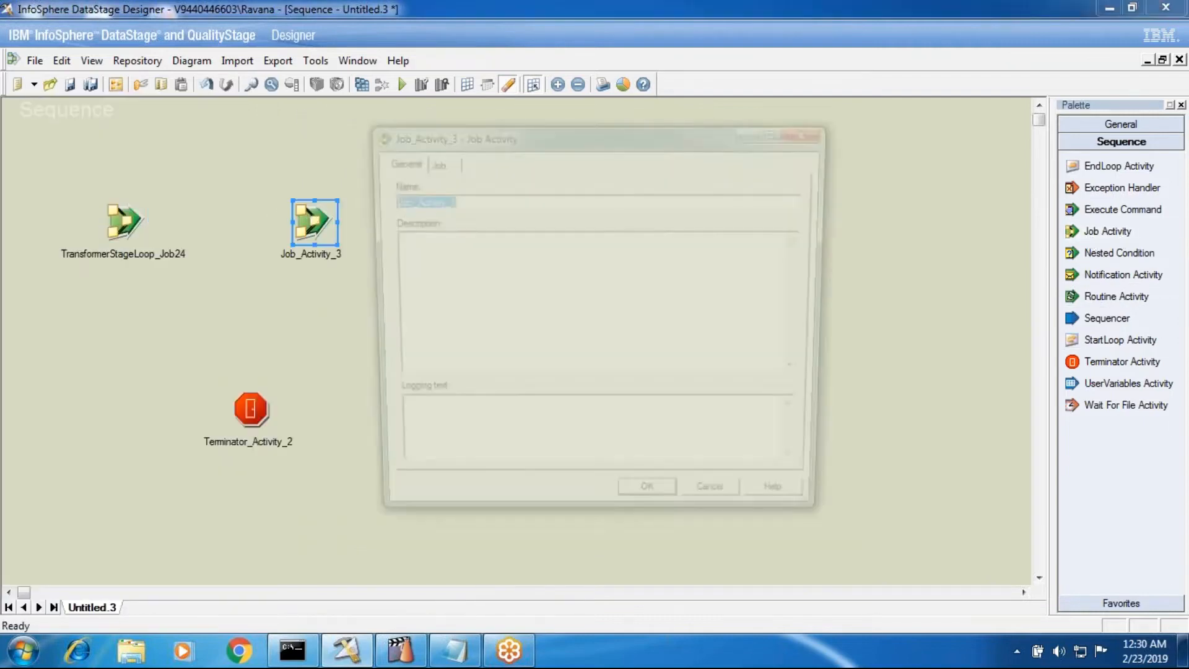
pyautogui.click(430, 161)
pyautogui.click(715, 199)
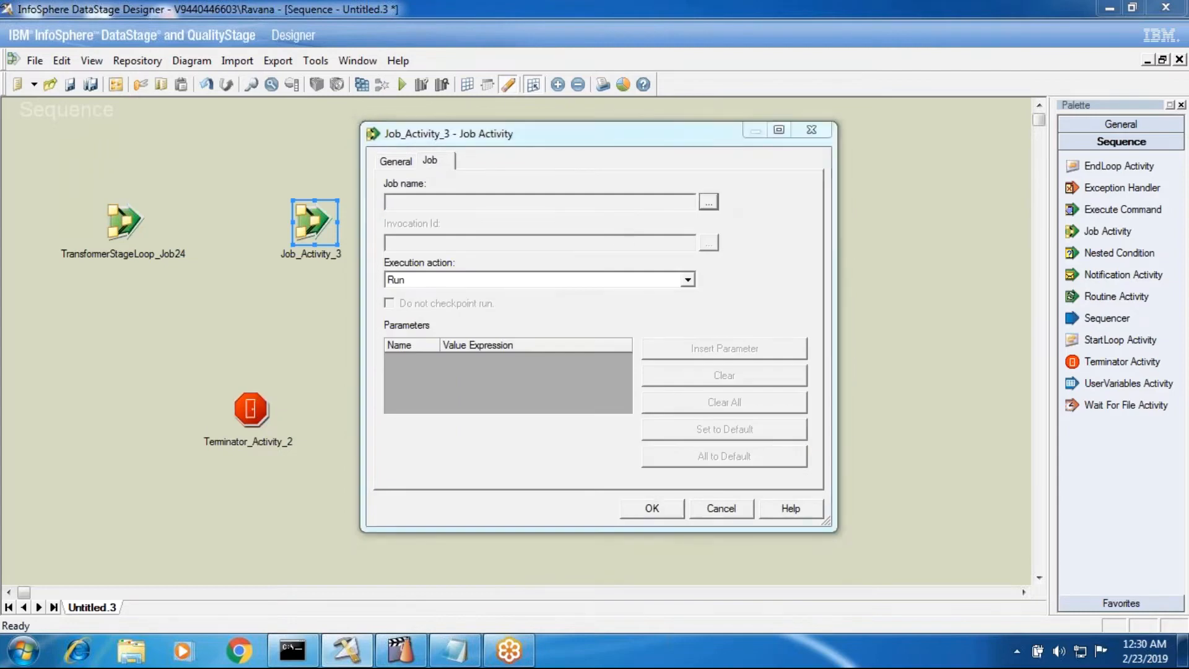
pyautogui.click(531, 246)
pyautogui.click(901, 488)
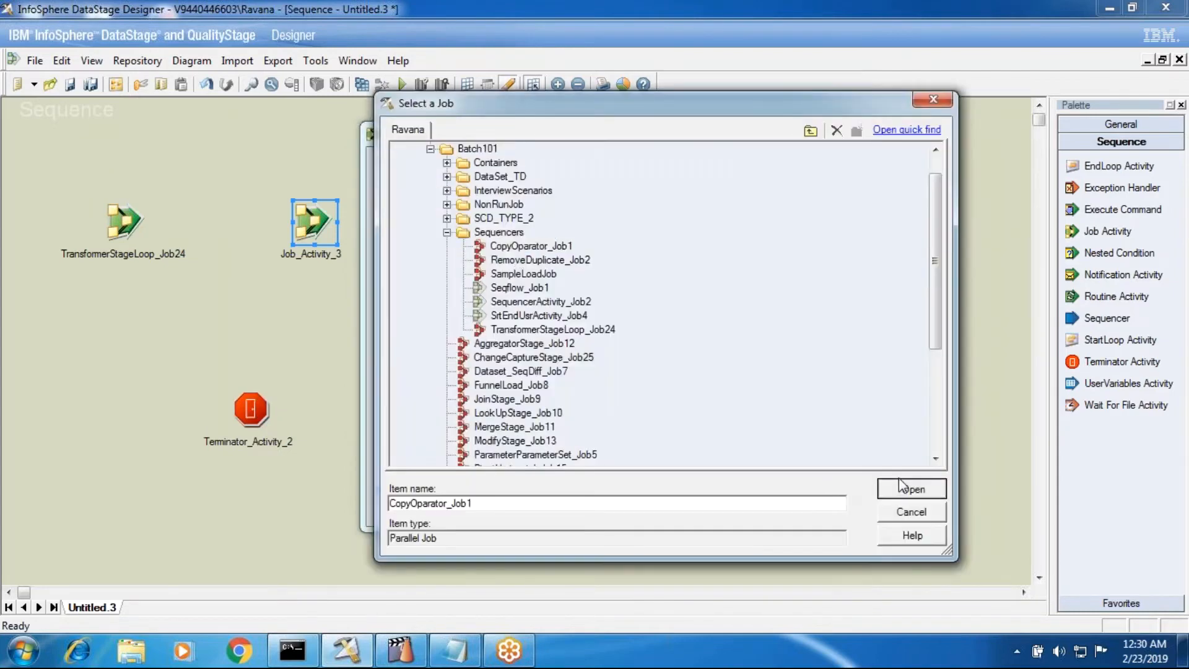
# Rename the second job activity to its job name, CopyOparator_Job1, and apply the properties.
pyautogui.rightClick(409, 202)
pyautogui.click(443, 258)
pyautogui.click(391, 161)
pyautogui.rightClick(391, 200)
pyautogui.click(486, 271)
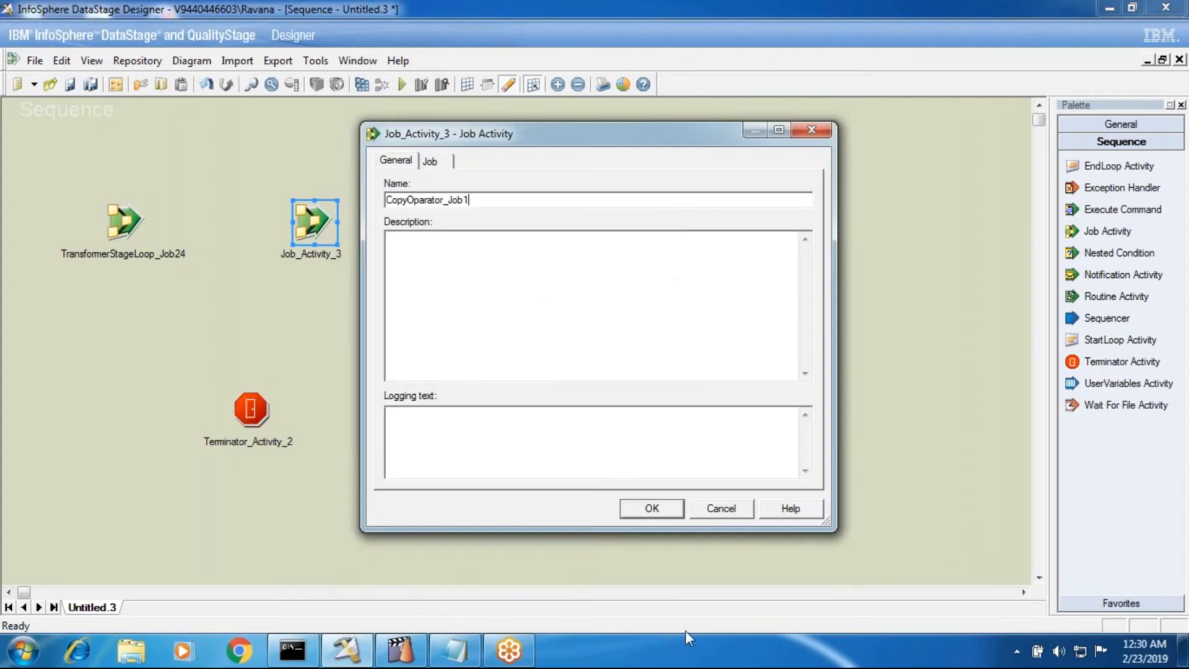
pyautogui.click(652, 508)
# Move the terminator under TransformerStageLoop_Job24 and add a third Job Activity plus terminators under the second and third job activities.
pyautogui.moveTo(268, 414); pyautogui.dragTo(101, 384)
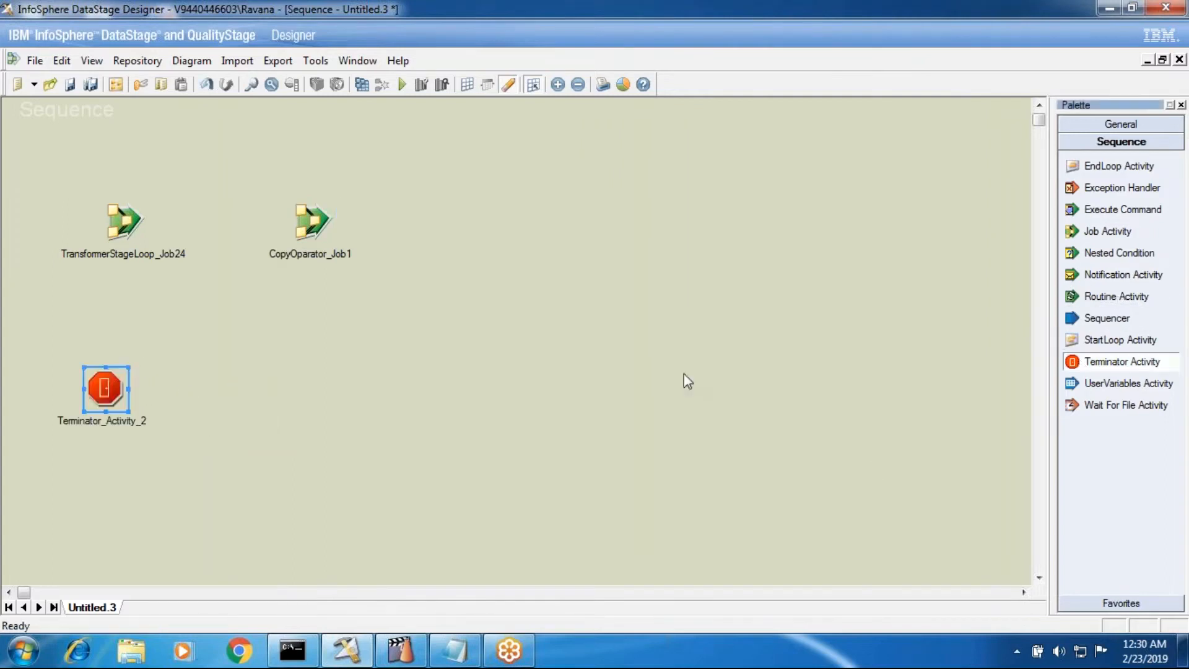
pyautogui.click(284, 372)
pyautogui.click(1108, 231)
pyautogui.click(493, 207)
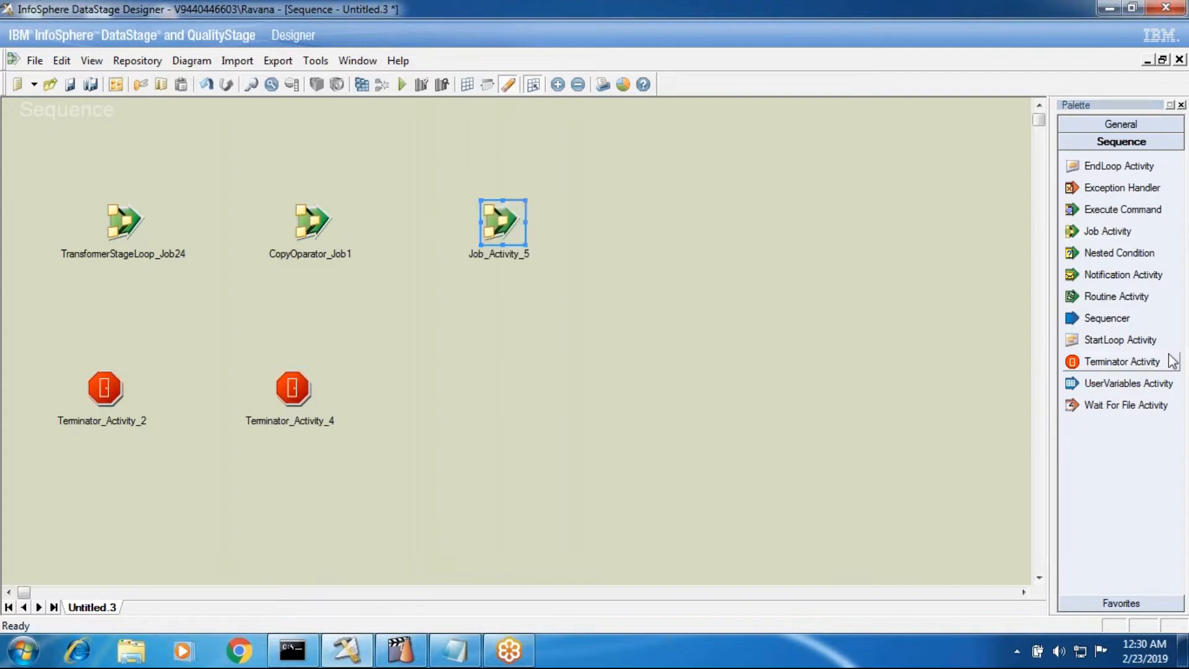
pyautogui.click(1121, 361)
pyautogui.click(492, 371)
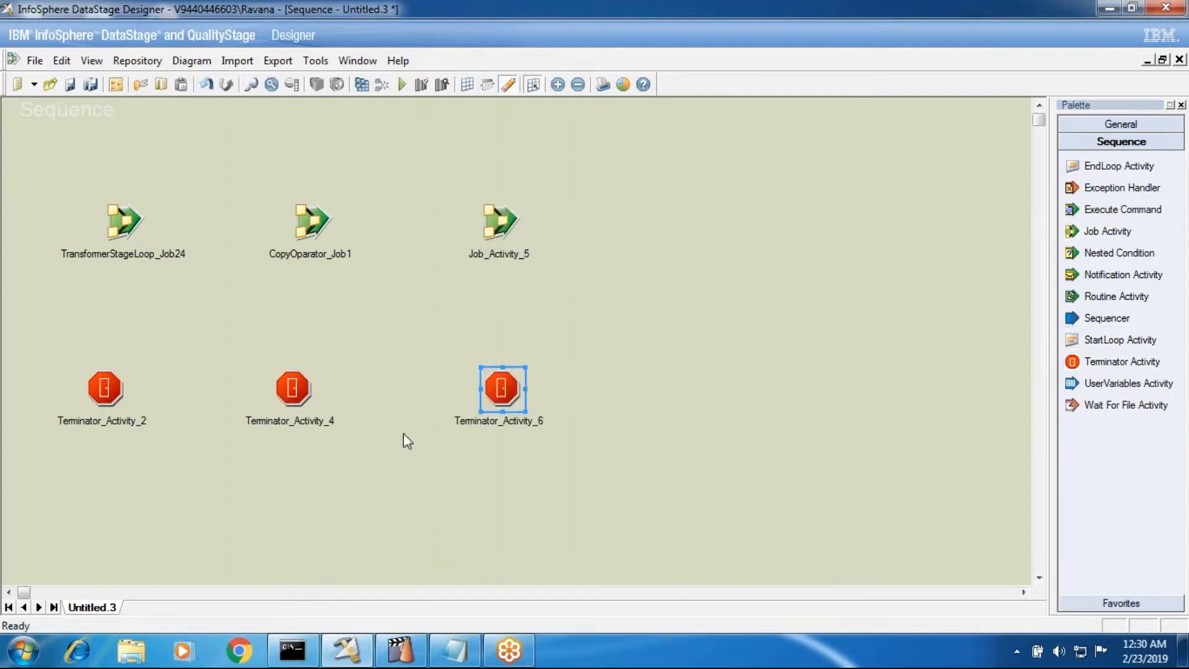
# Assign the job RemoveDuplicate_Job2 from the Sequencers folder to the third job activity.
pyautogui.doubleClick(499, 221)
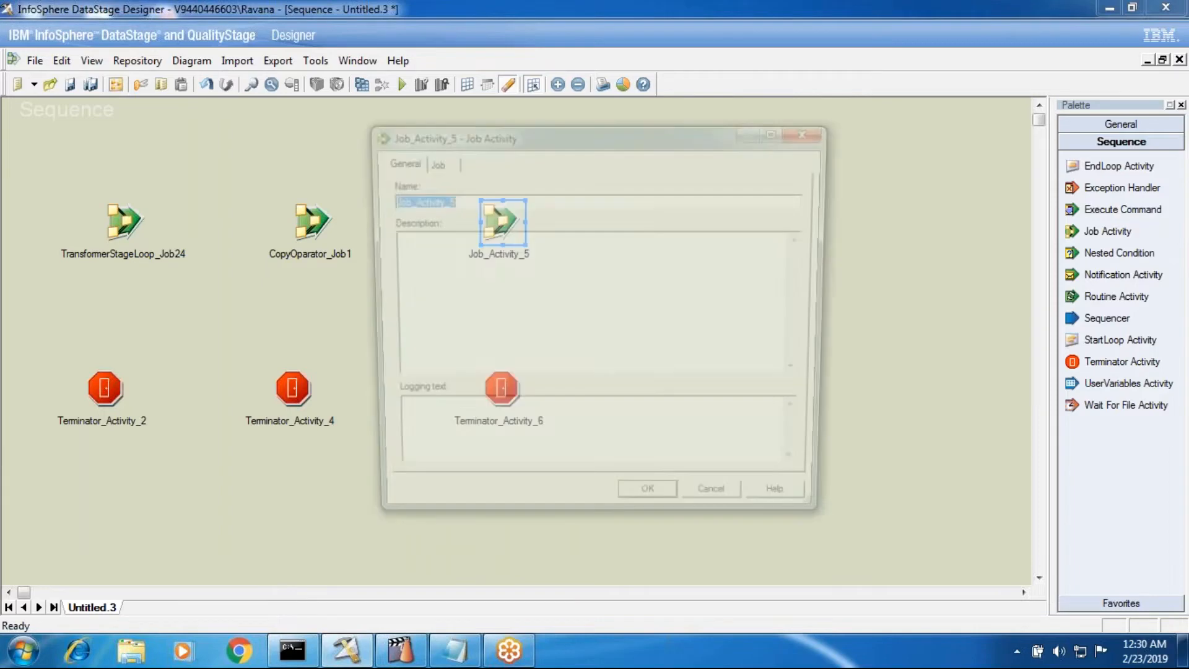
pyautogui.click(430, 161)
pyautogui.click(709, 203)
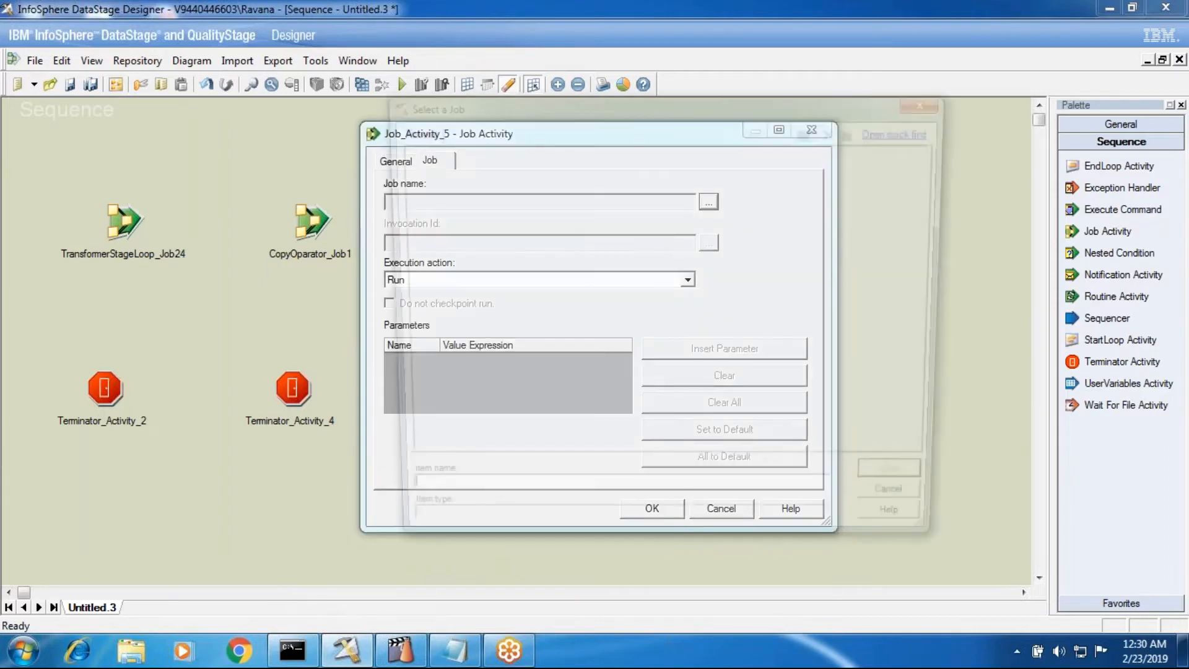
pyautogui.click(576, 308)
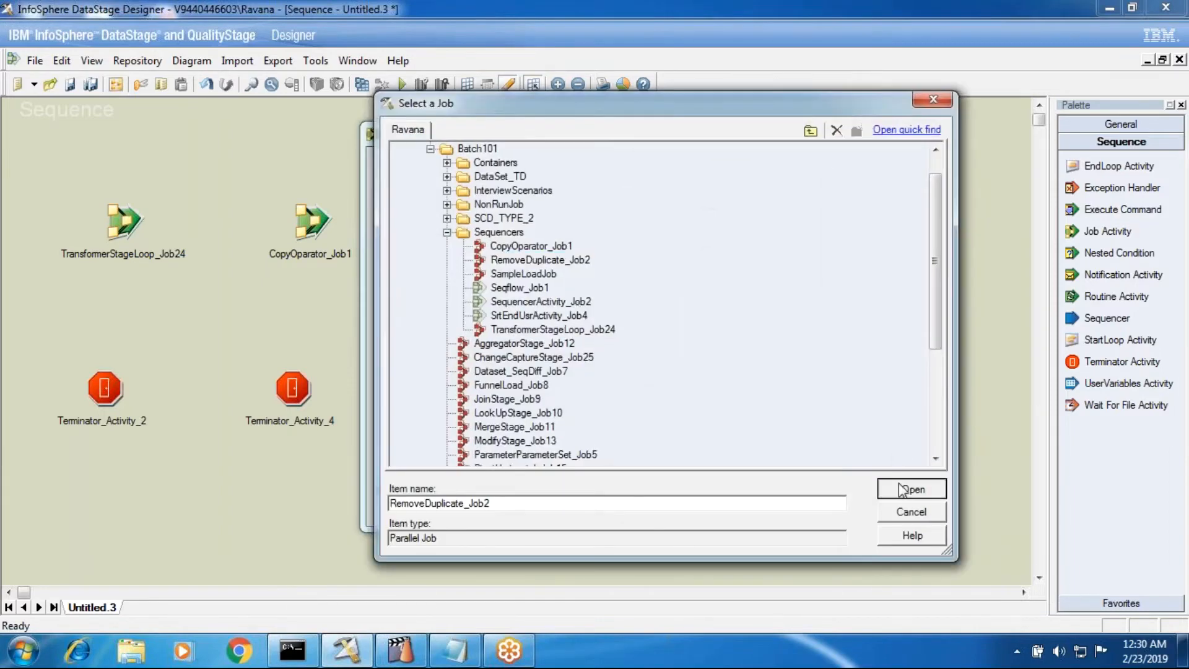
pyautogui.click(906, 489)
# Rename the third job activity to its job name, RemoveDuplicate_Job2, and apply the properties.
pyautogui.doubleClick(477, 202)
pyautogui.rightClick(477, 207)
pyautogui.click(526, 265)
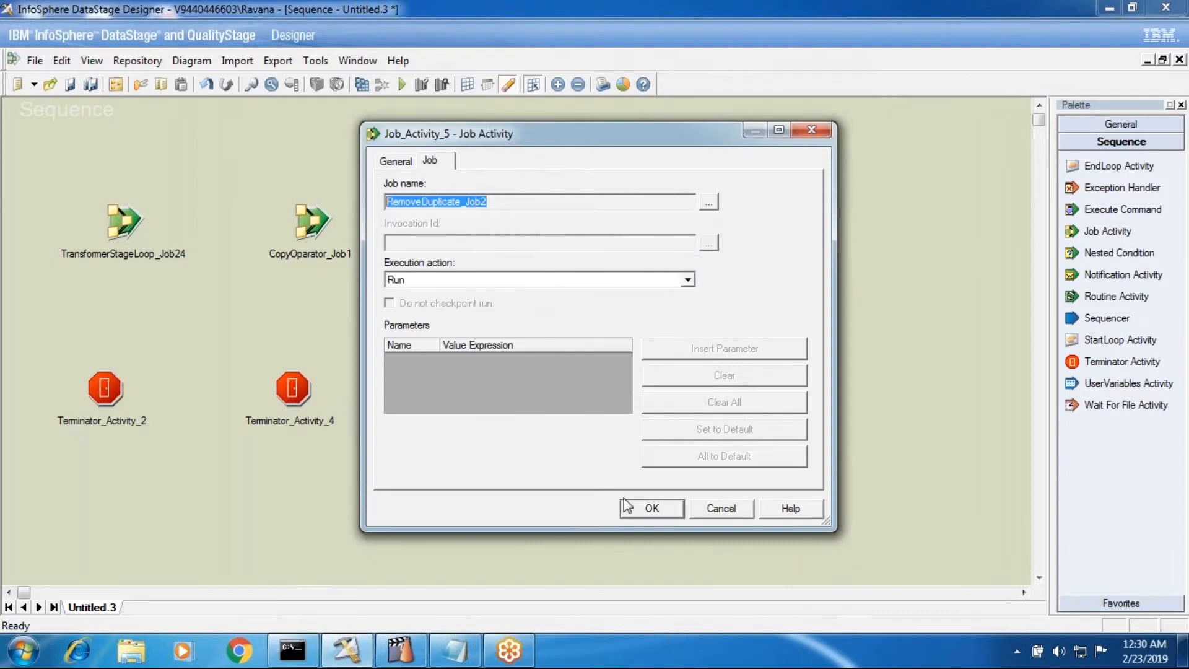
pyautogui.click(403, 163)
pyautogui.rightClick(444, 199)
pyautogui.click(486, 274)
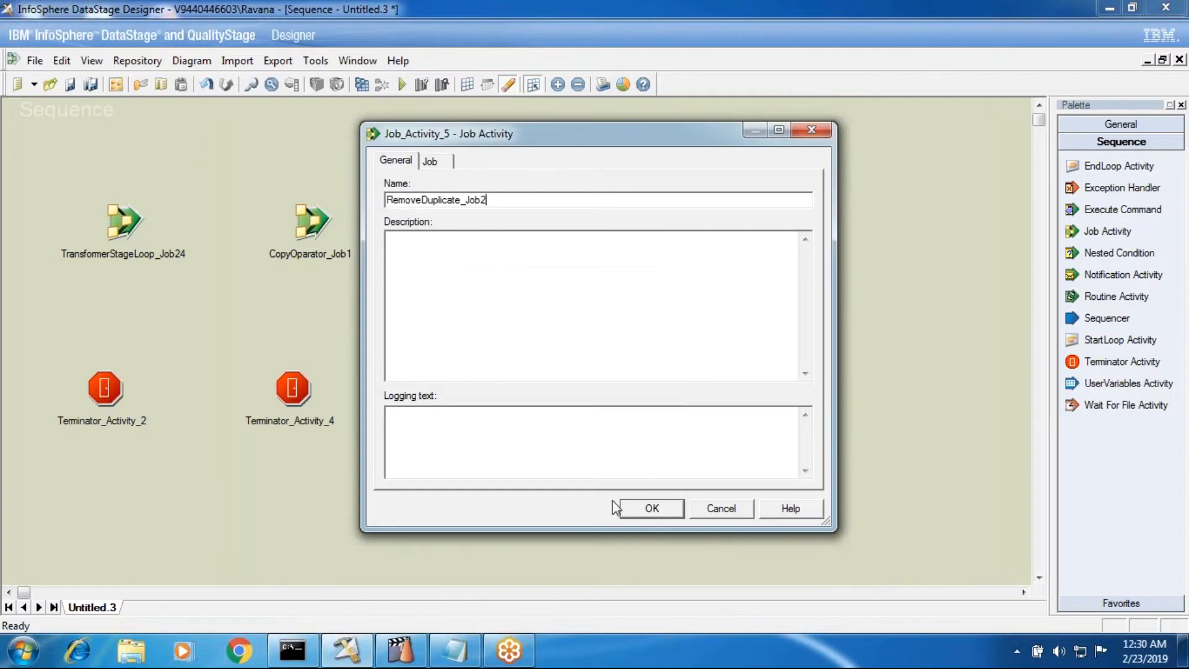
pyautogui.click(650, 509)
# Link the three job activities in a chain and each to its own terminator, aligning the middle terminator under CopyOparator_Job1.
pyautogui.moveTo(122, 239); pyautogui.dragTo(104, 388)
pyautogui.moveTo(132, 233)
pyautogui.mouseDown()
pyautogui.moveTo(308, 226)
pyautogui.moveTo(293, 385)
pyautogui.mouseUp()
pyautogui.moveTo(310, 226)
pyautogui.mouseDown()
pyautogui.moveTo(480, 247)
pyautogui.moveTo(499, 224)
pyautogui.mouseUp()
pyautogui.moveTo(500, 229); pyautogui.dragTo(502, 385)
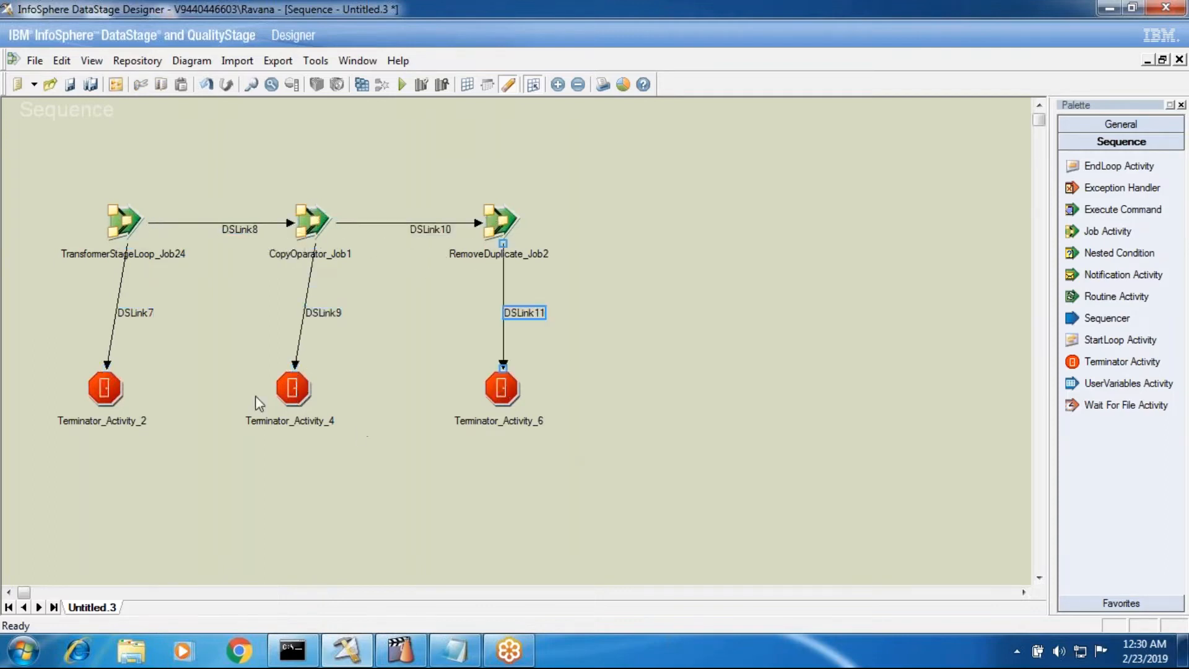
pyautogui.click(295, 391)
pyautogui.moveTo(295, 391); pyautogui.dragTo(316, 391)
pyautogui.click(107, 390)
# Set TransformerStageLoop_Job24's triggers to Failed - (Conditional) for DSLink7 and OK - (Conditional) for DSLink8, and apply them.
pyautogui.doubleClick(138, 225)
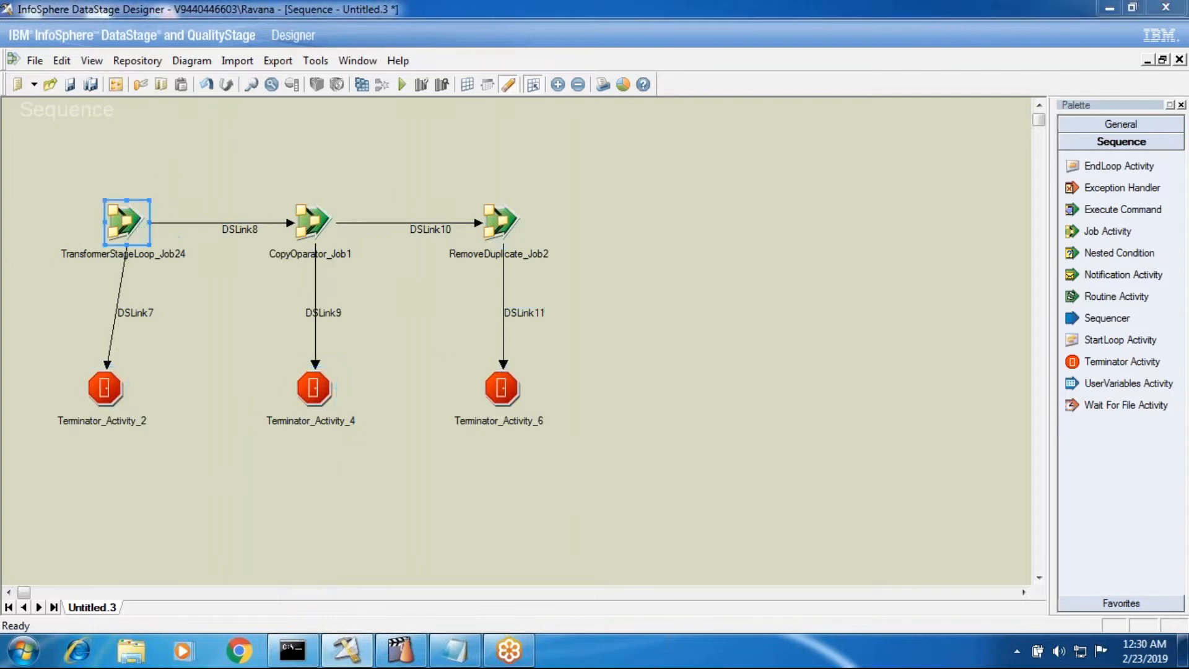
pyautogui.click(432, 161)
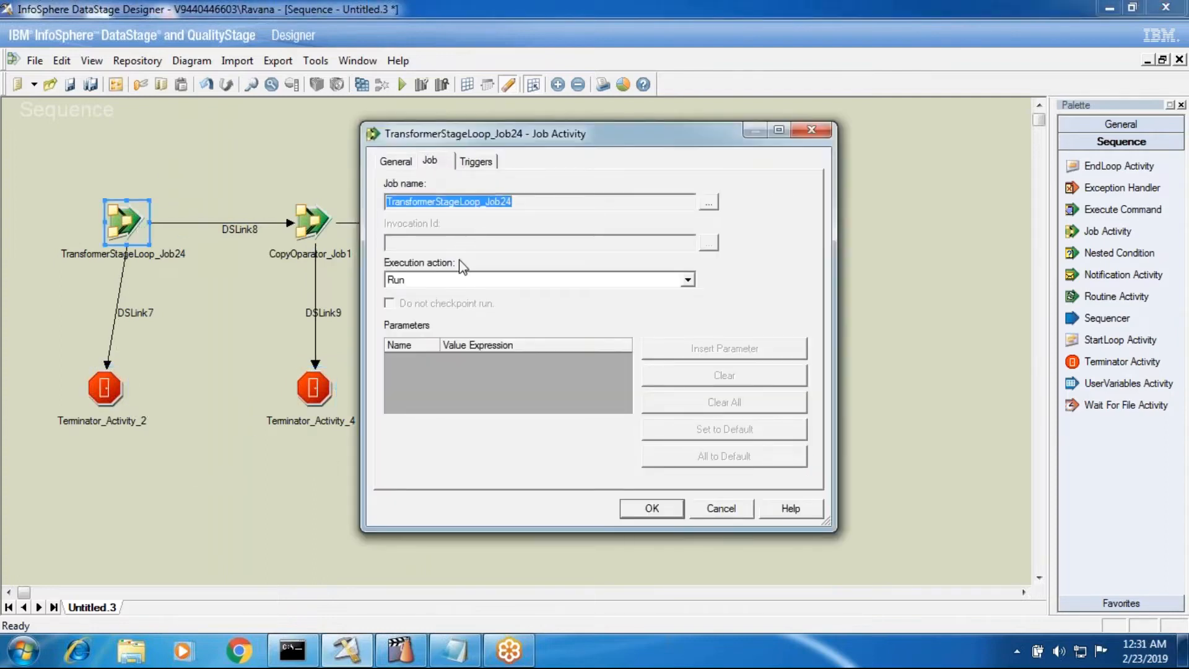
pyautogui.click(477, 161)
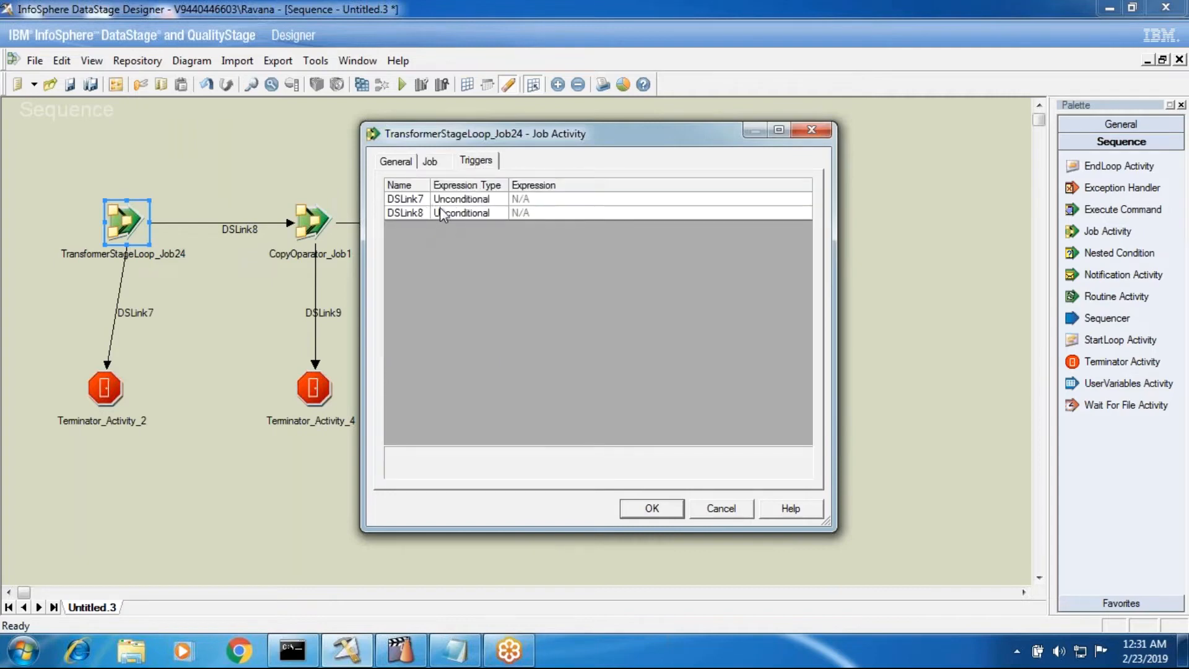
pyautogui.click(471, 199)
pyautogui.click(494, 199)
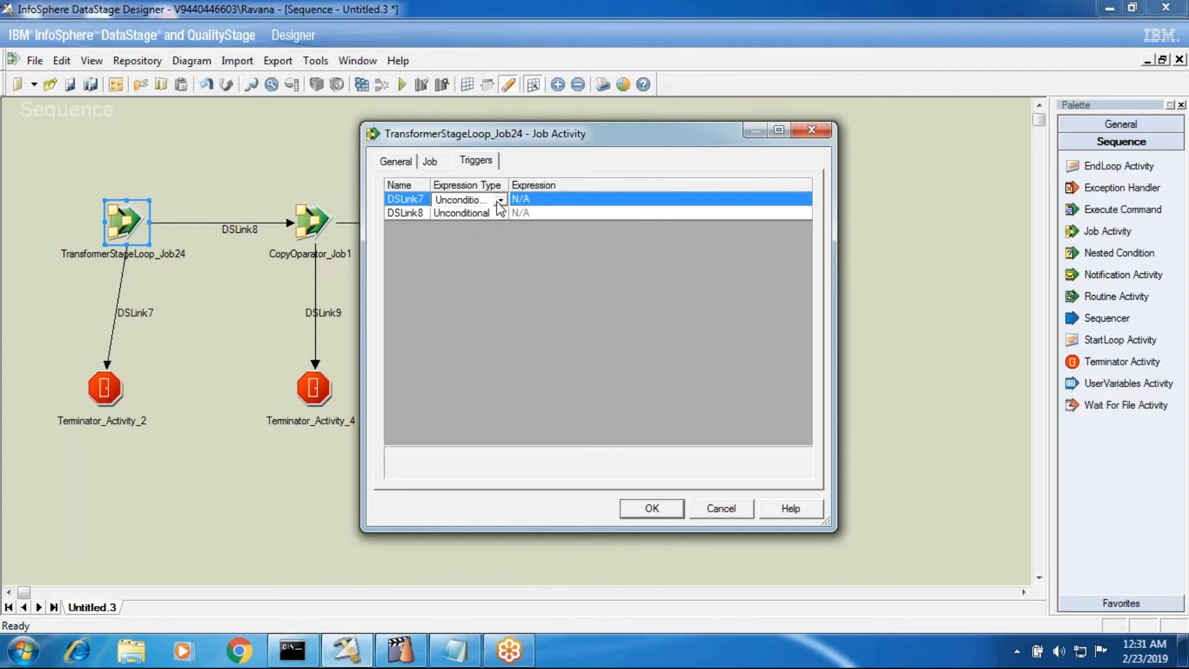
pyautogui.click(465, 249)
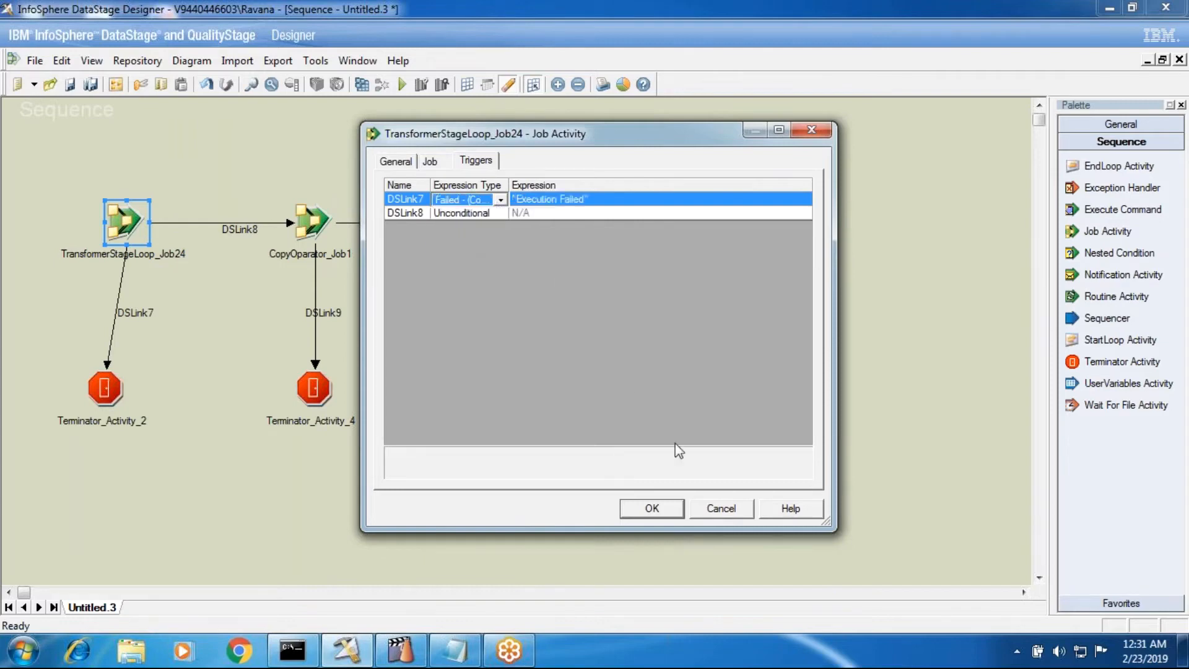
pyautogui.click(486, 214)
pyautogui.click(498, 214)
pyautogui.click(474, 251)
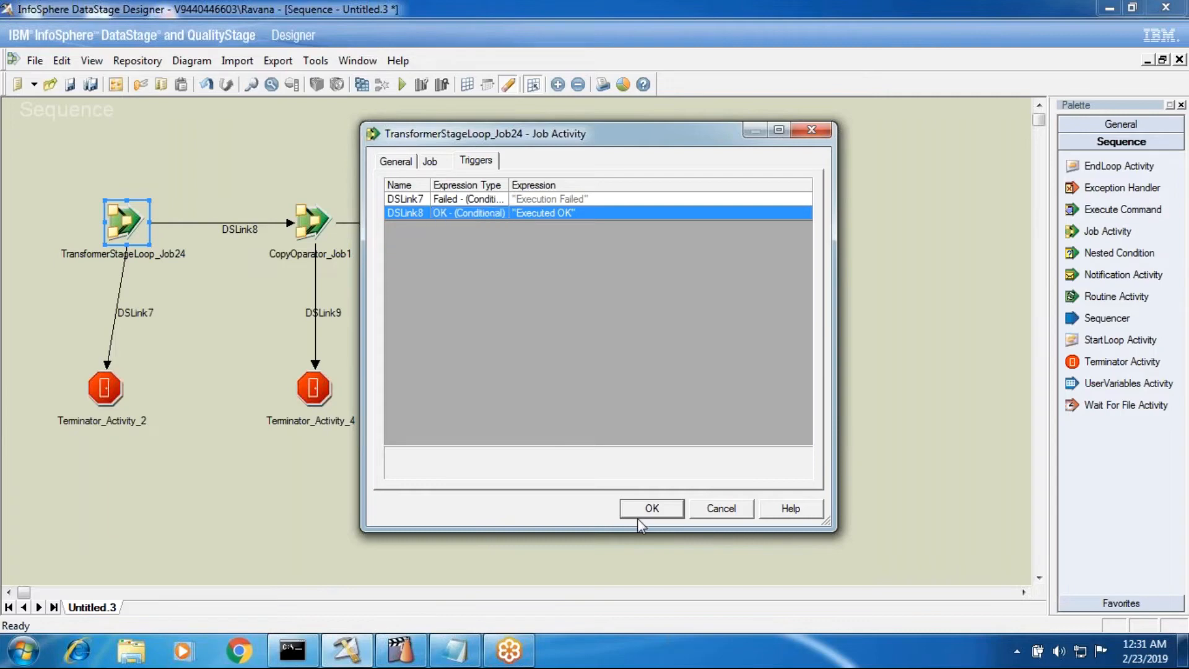
pyautogui.click(640, 511)
# Set CopyOparator_Job1's triggers to Failed - (Conditional) for DSLink9 and OK - (Conditional) for DSLink10, and apply them.
pyautogui.doubleClick(320, 231)
pyautogui.moveTo(571, 135); pyautogui.dragTo(652, 167)
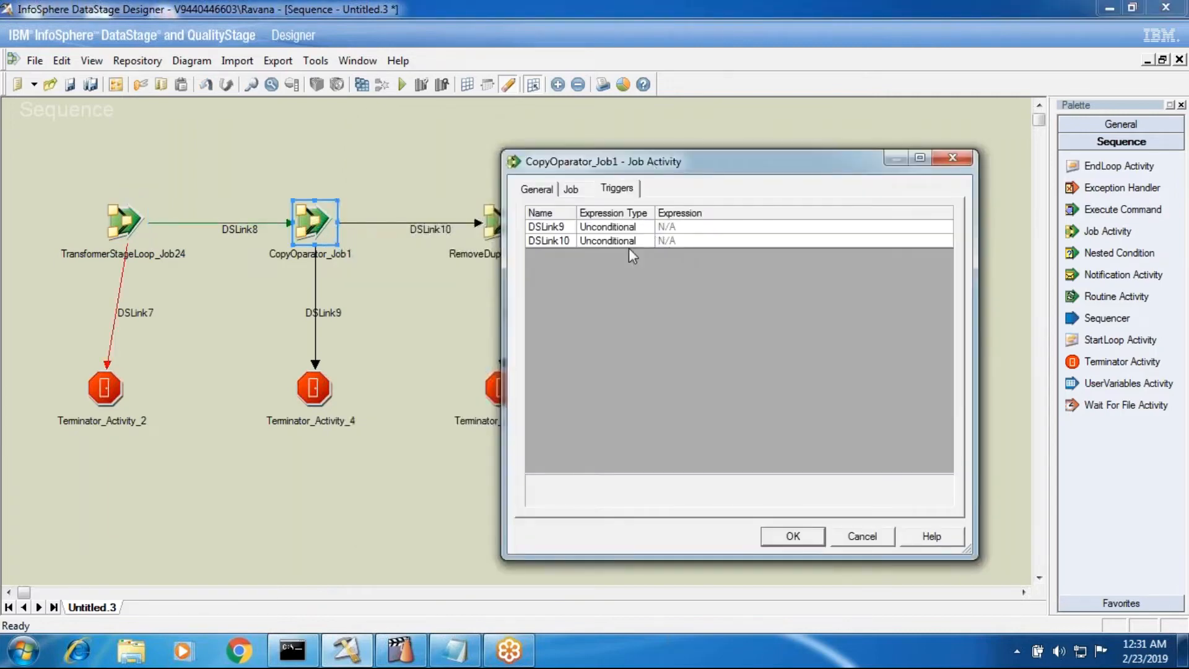
pyautogui.click(613, 227)
pyautogui.click(645, 227)
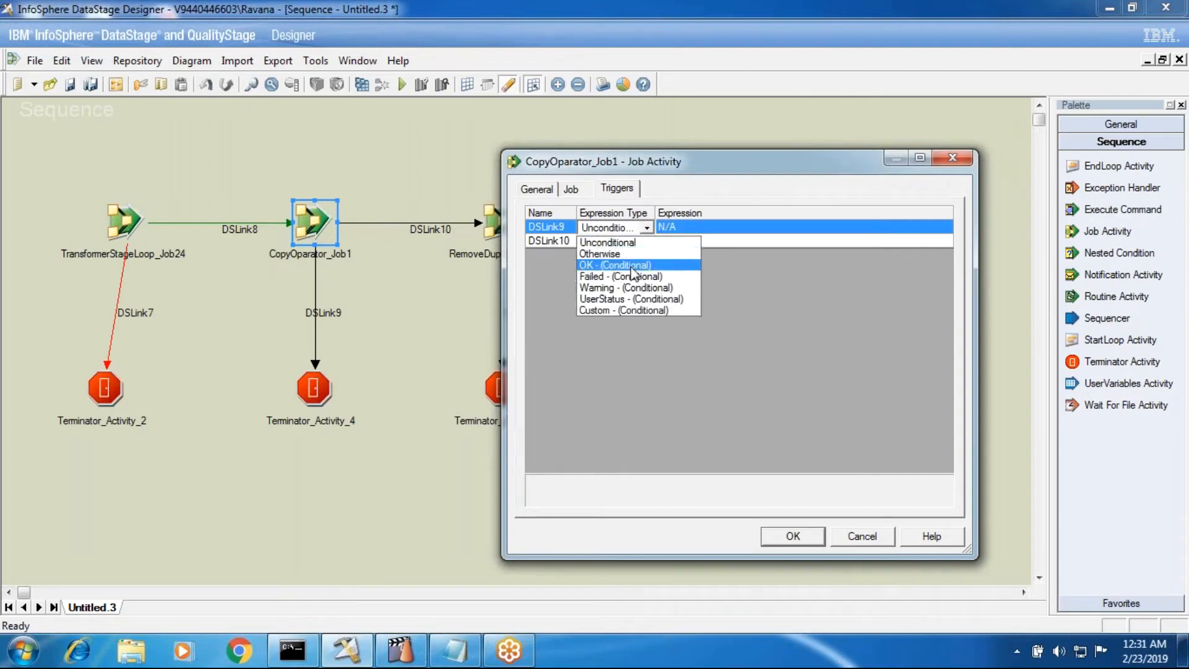
pyautogui.click(633, 277)
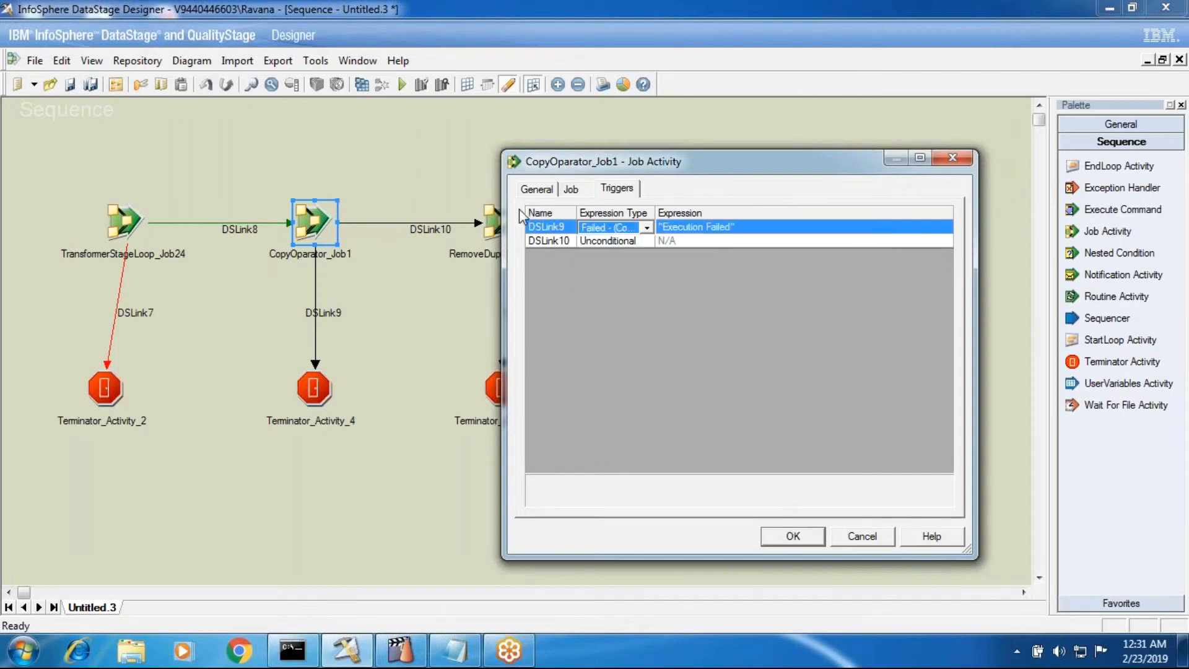
pyautogui.click(632, 243)
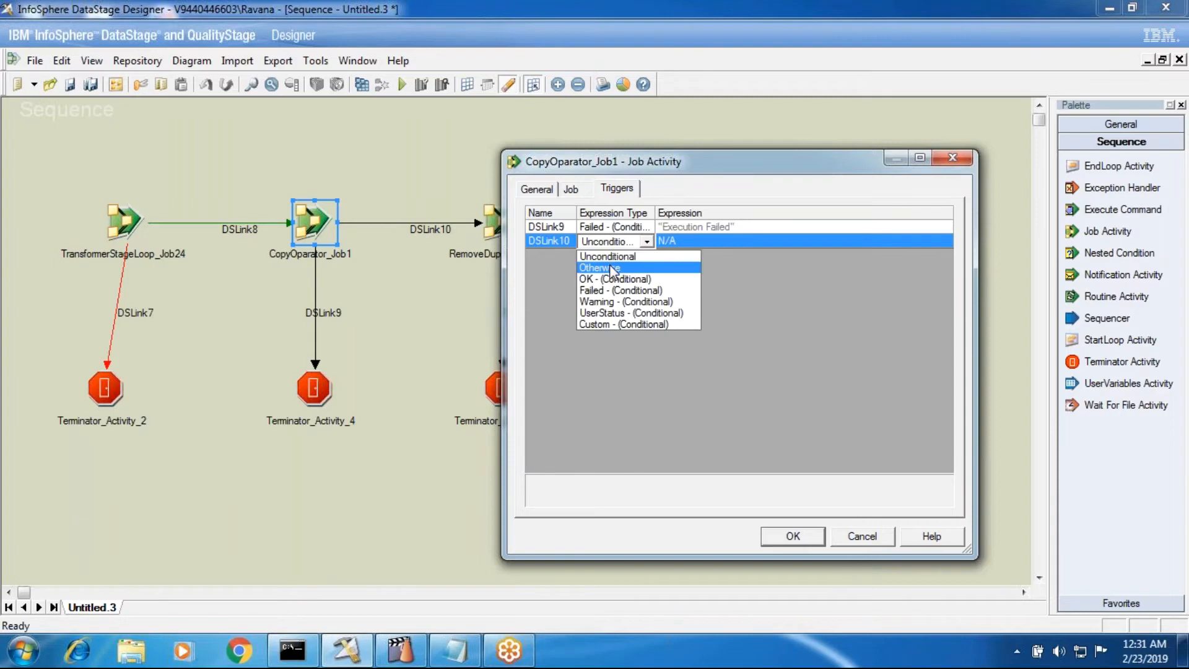
pyautogui.click(613, 276)
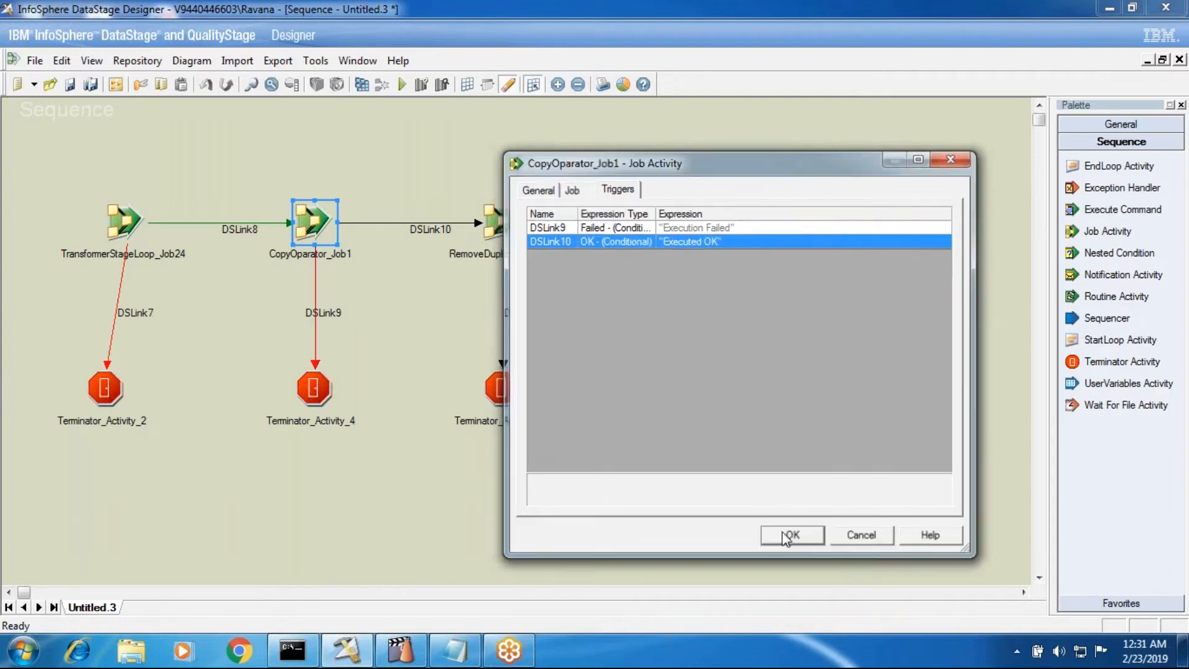
pyautogui.click(792, 536)
# Set RemoveDuplicate_Job2's trigger for DSLink11 to Failed - (Conditional) and apply it.
pyautogui.doubleClick(499, 221)
pyautogui.click(626, 229)
pyautogui.click(644, 228)
pyautogui.click(613, 276)
pyautogui.click(793, 536)
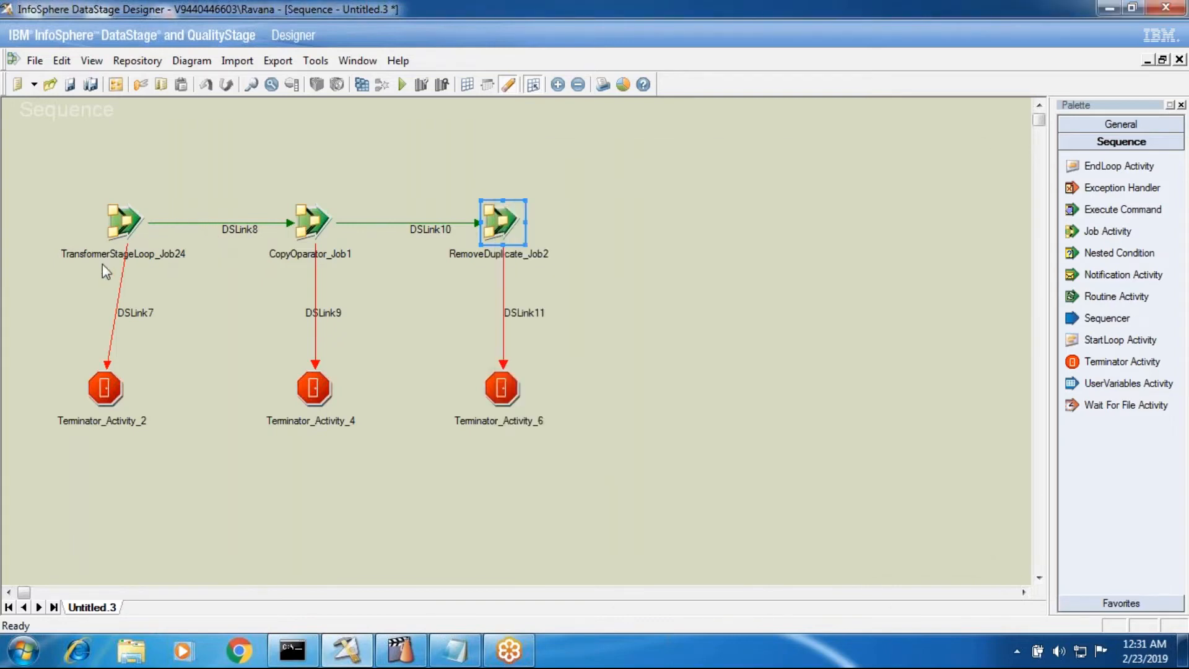
# Add a fourth Job Activity beside RemoveDuplicate_Job2 and place a Terminator Activity beneath it.
pyautogui.moveTo(59, 199); pyautogui.dragTo(557, 291)
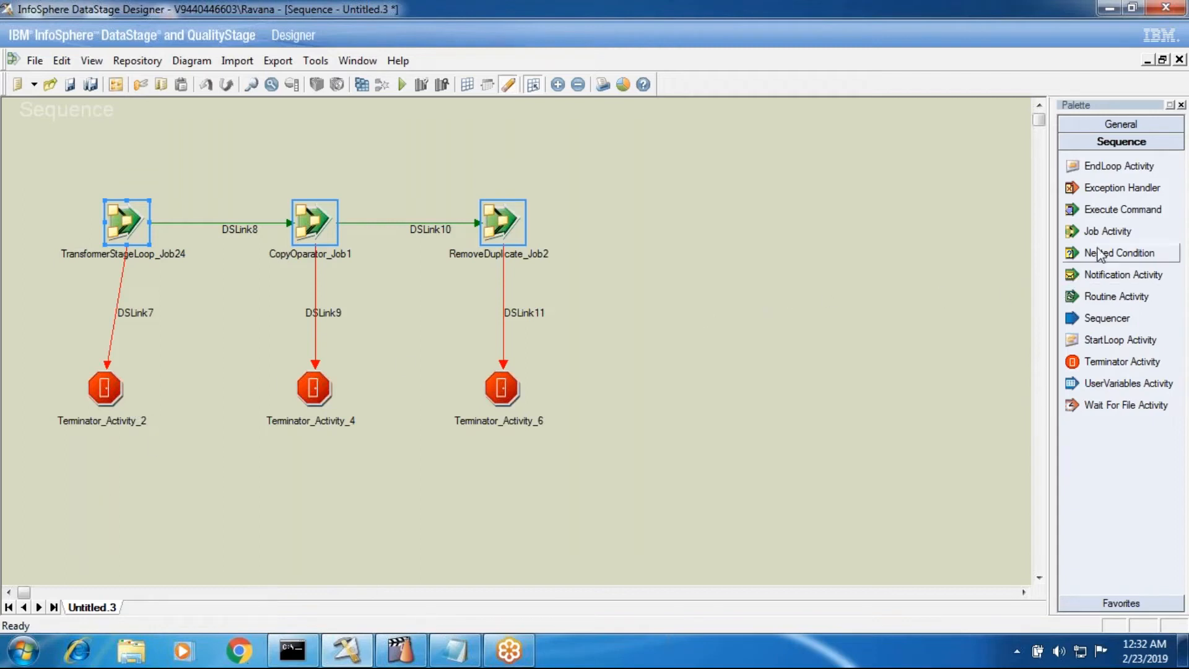
pyautogui.click(1107, 231)
pyautogui.click(663, 211)
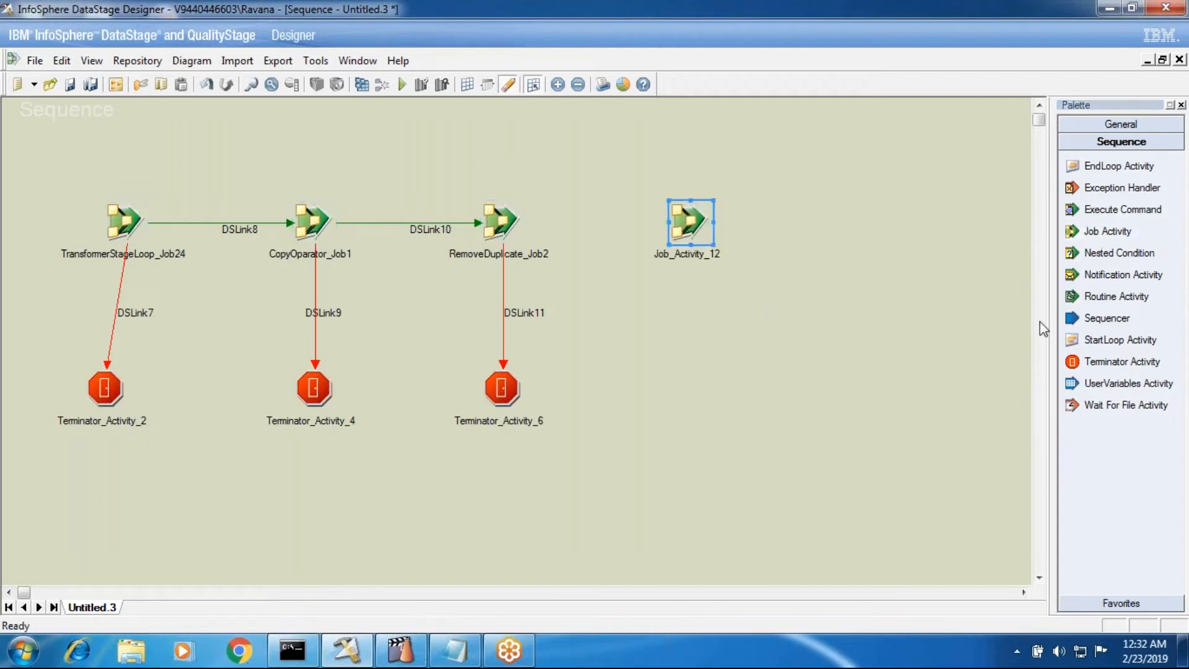
pyautogui.click(1116, 362)
pyautogui.click(664, 369)
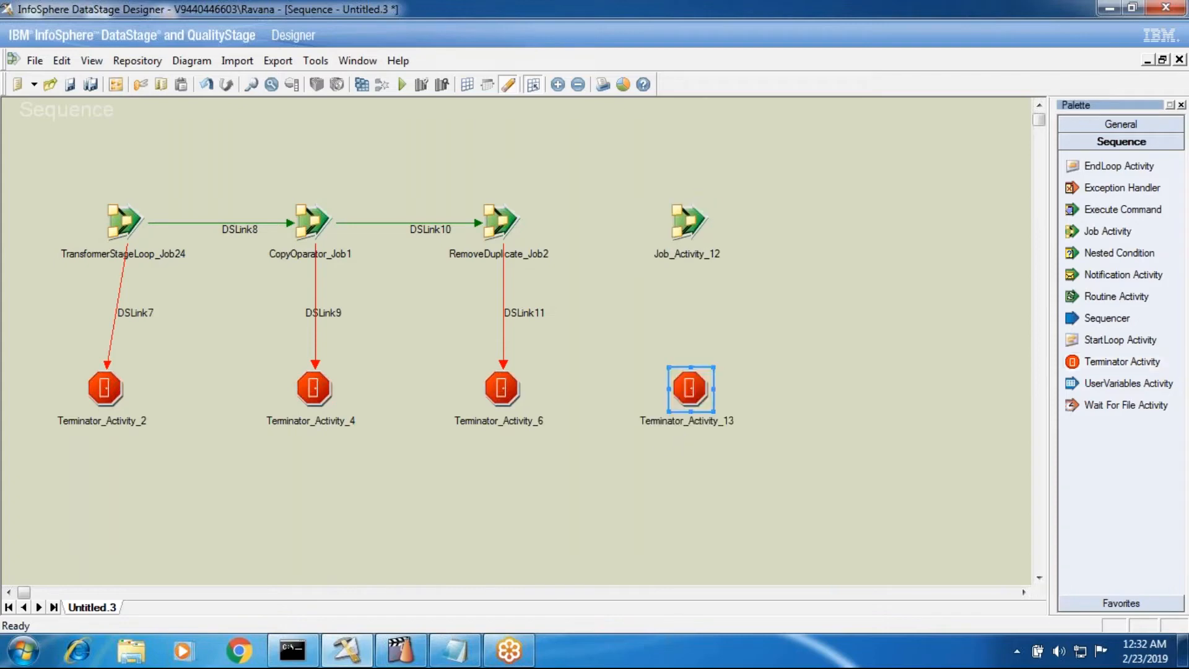
# Review the termination options of the terminator under TransformerStageLoop_Job24 and close its properties.
pyautogui.doubleClick(102, 389)
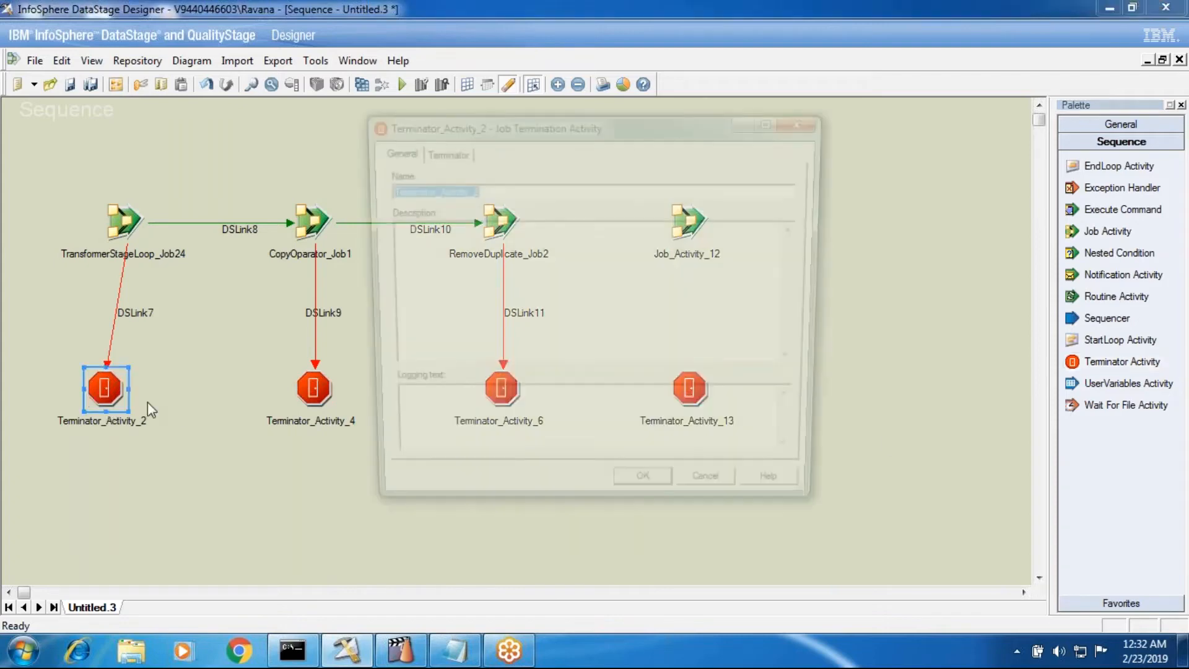
pyautogui.click(451, 151)
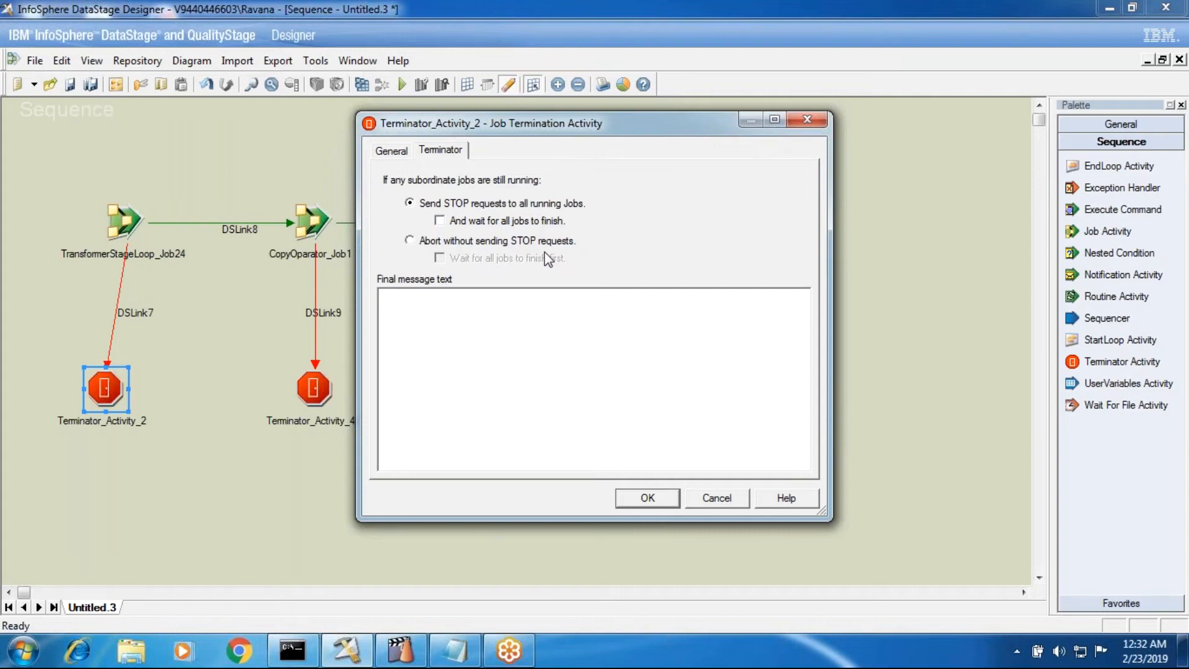
pyautogui.click(664, 499)
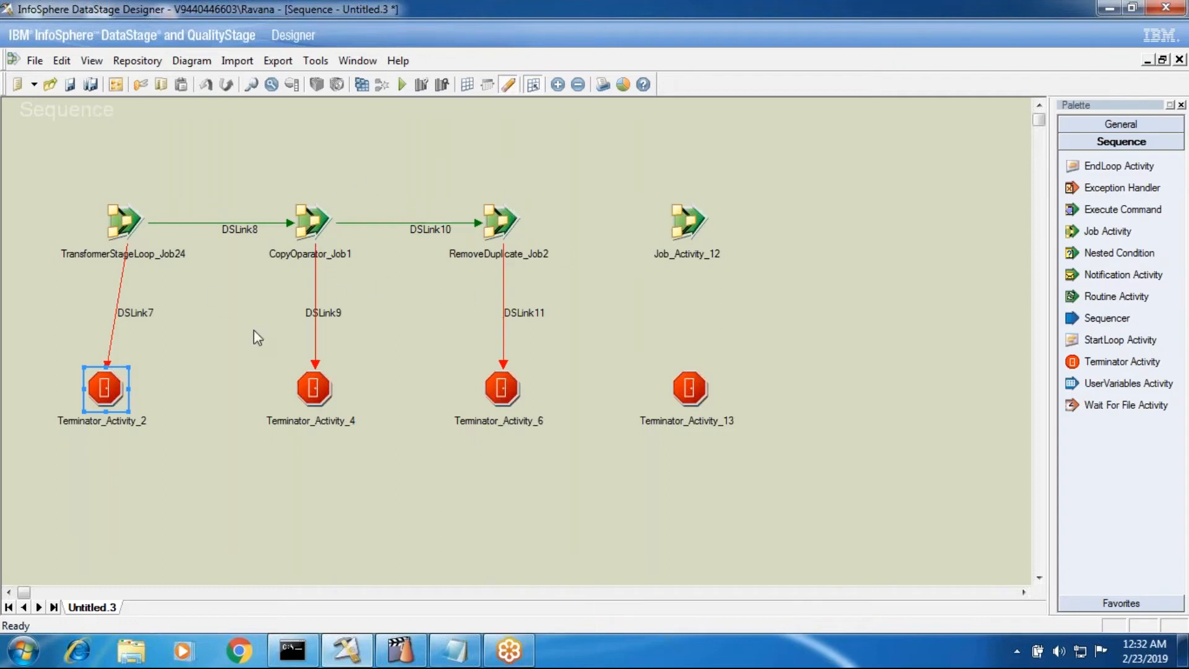
# Delete the unlinked fourth job activity together with the terminator beneath it.
pyautogui.moveTo(644, 179); pyautogui.dragTo(824, 410)
pyautogui.press('Delete')
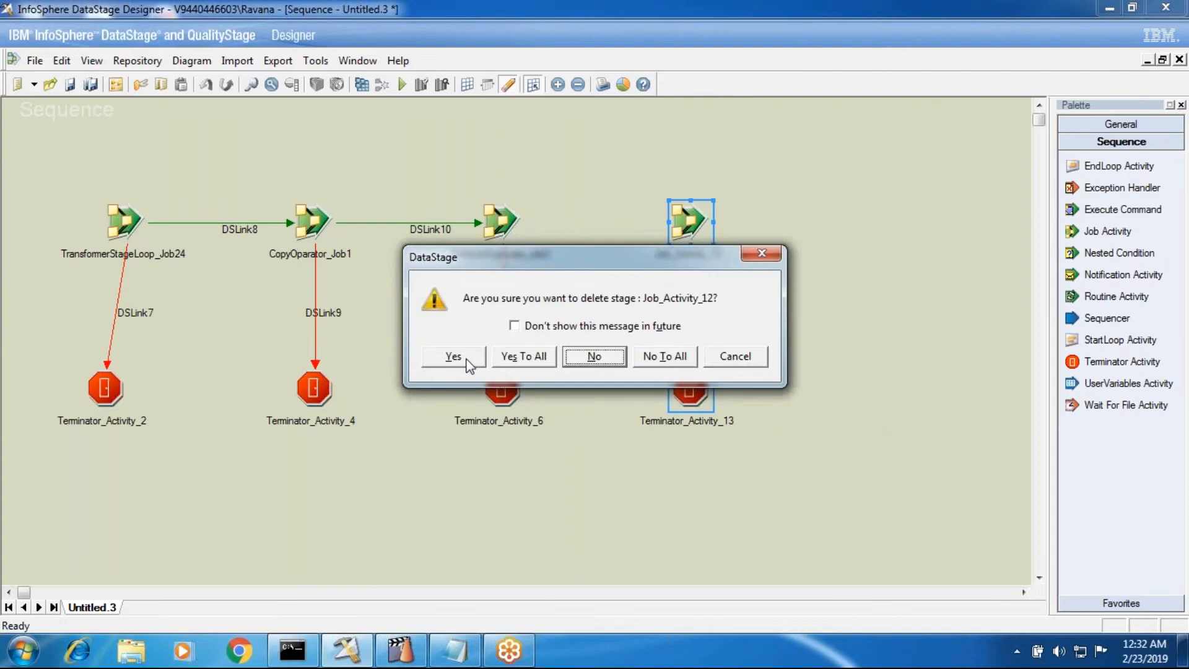
pyautogui.click(456, 358)
pyautogui.click(560, 356)
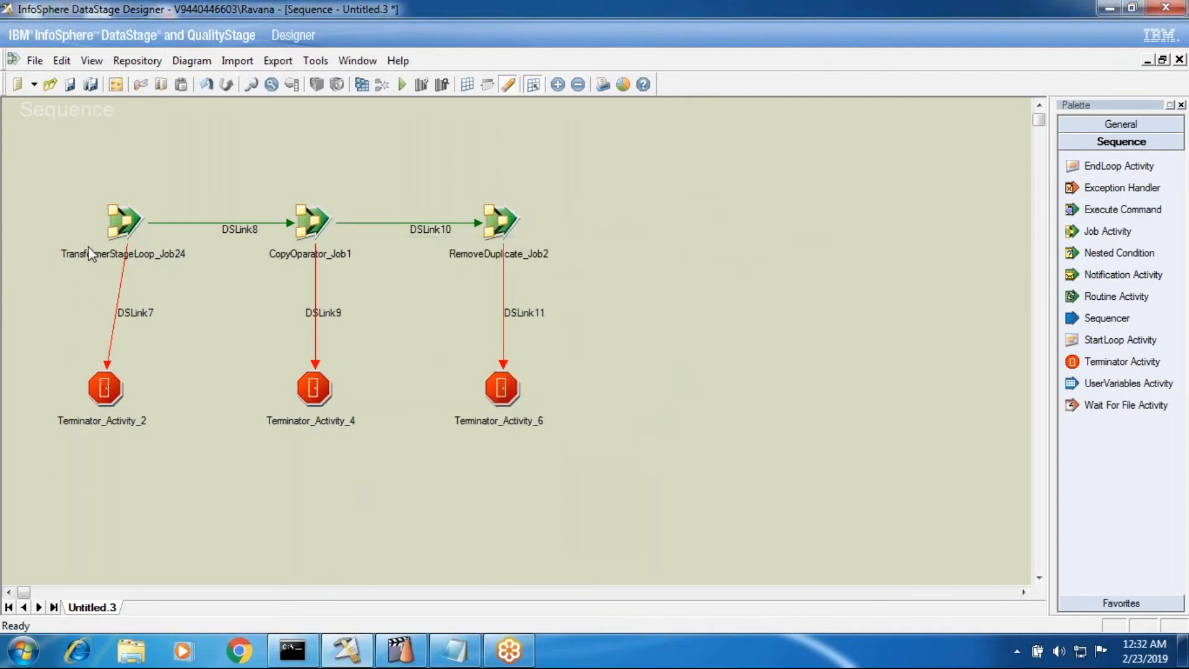
pyautogui.moveTo(79, 160); pyautogui.dragTo(702, 413)
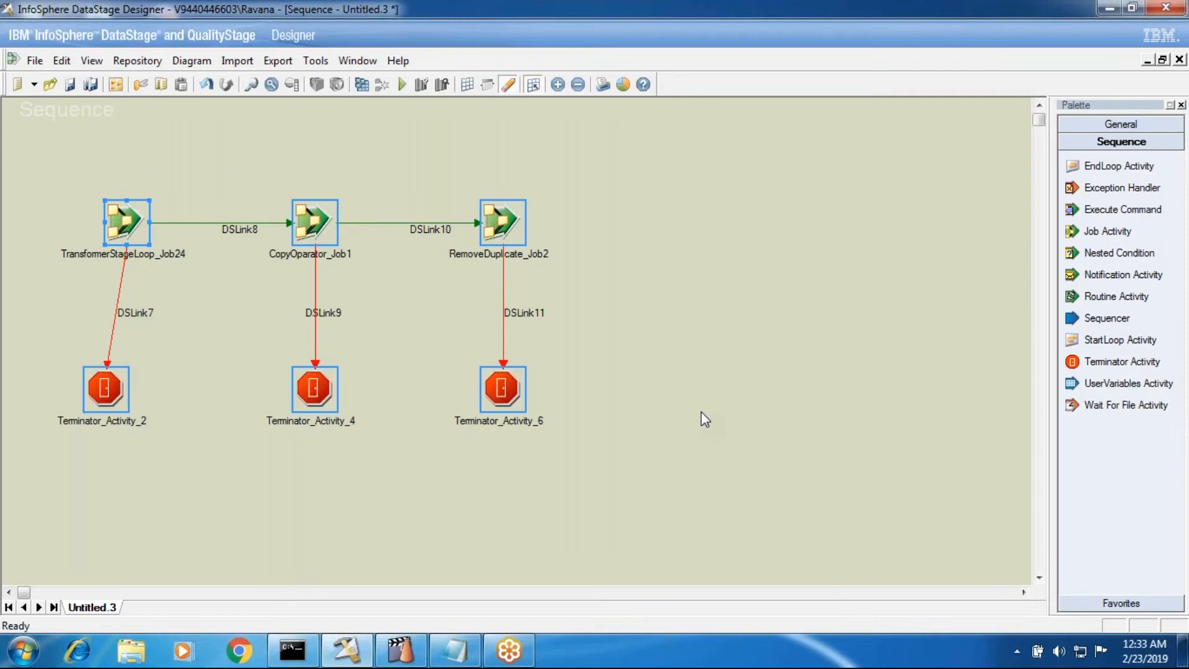
pyautogui.click(701, 411)
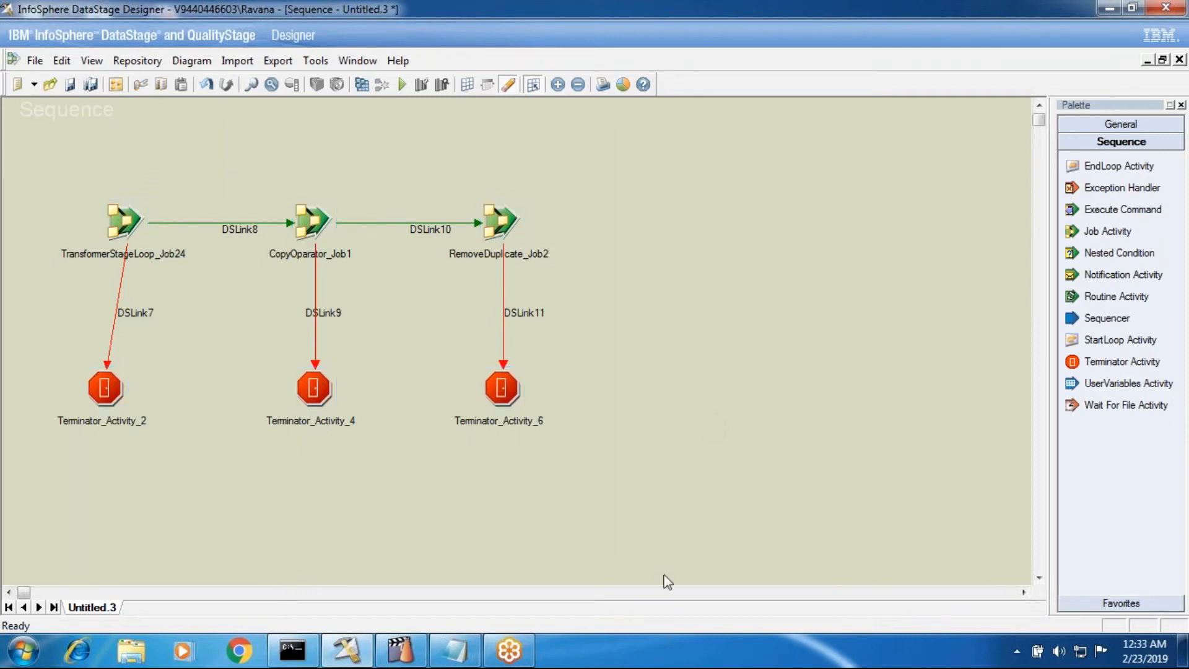
# Delete all three terminator activities below the chain of job activities.
pyautogui.moveTo(95, 317); pyautogui.dragTo(589, 424)
pyautogui.press('Delete')
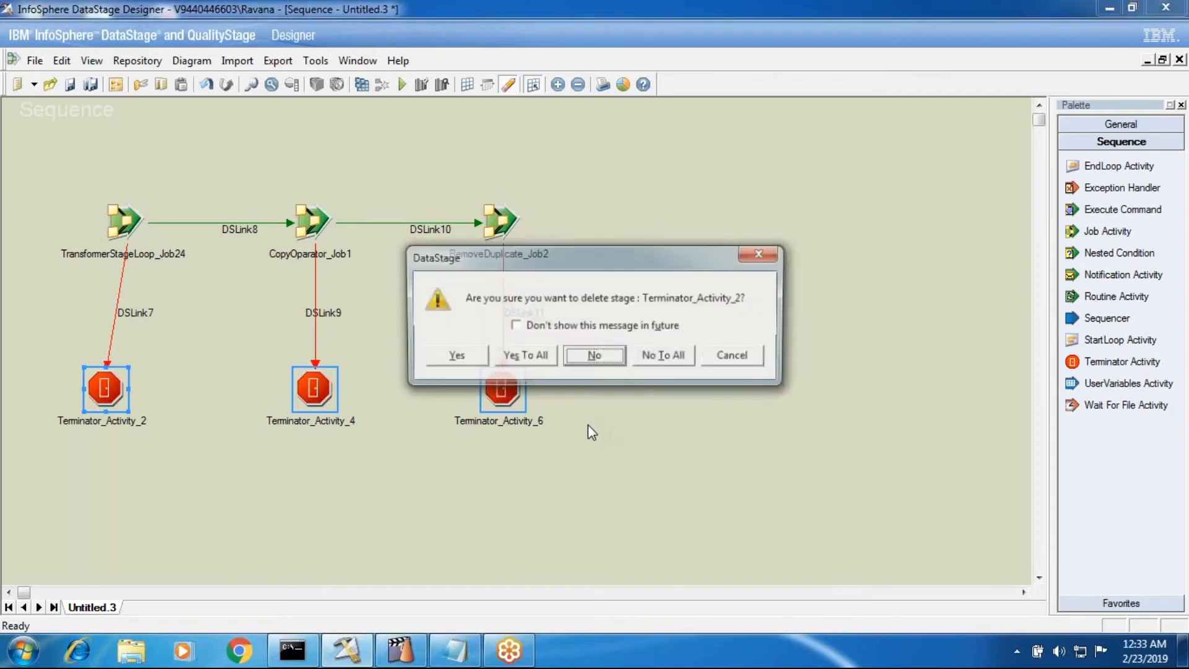
pyautogui.click(526, 357)
# Delete the dangling links DSLink7, DSLink9 and DSLink11 beneath the three job activities.
pyautogui.rightClick(128, 314)
pyautogui.click(153, 344)
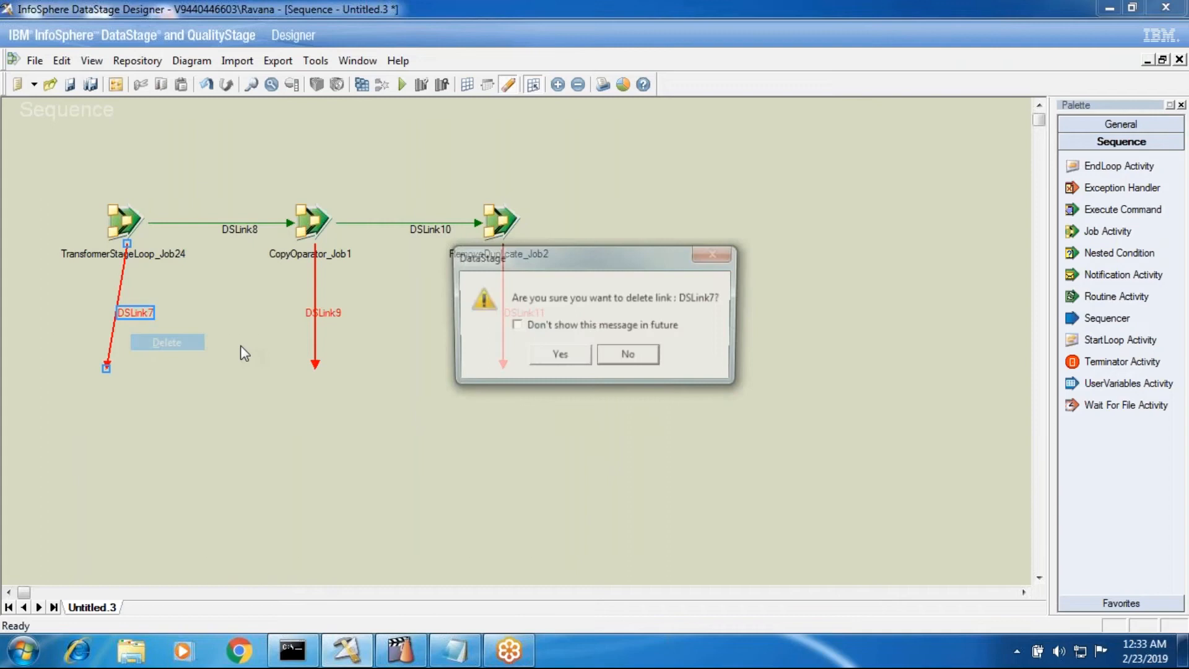
pyautogui.click(559, 355)
pyautogui.rightClick(336, 313)
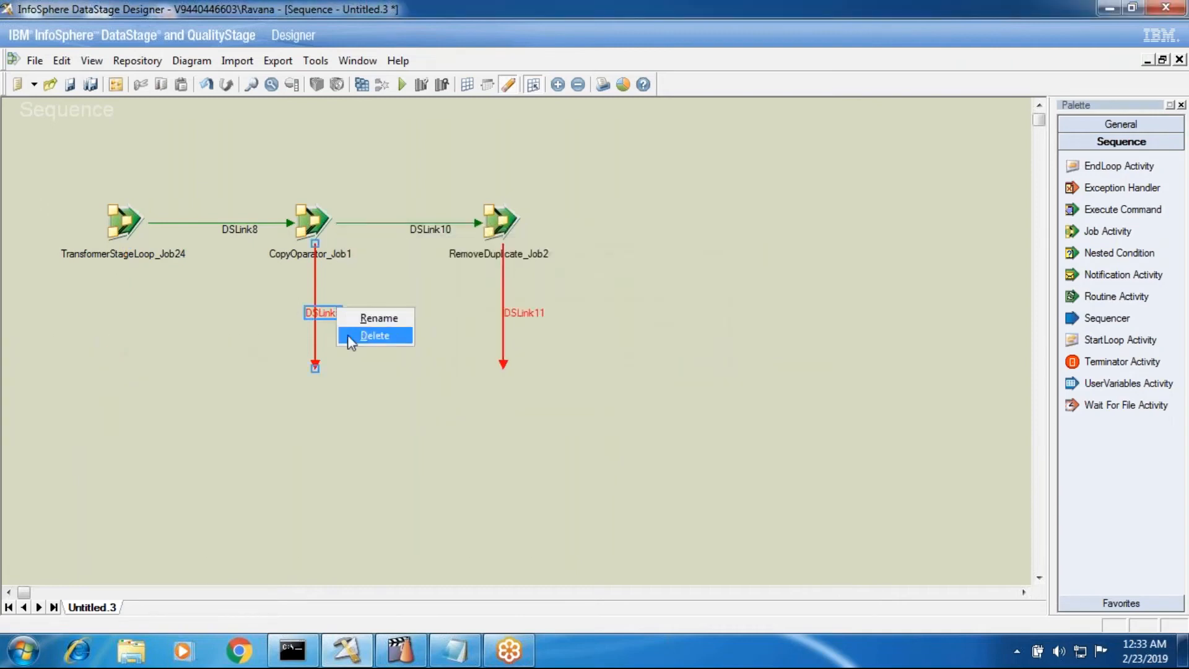
pyautogui.click(359, 342)
pyautogui.click(539, 358)
pyautogui.rightClick(514, 317)
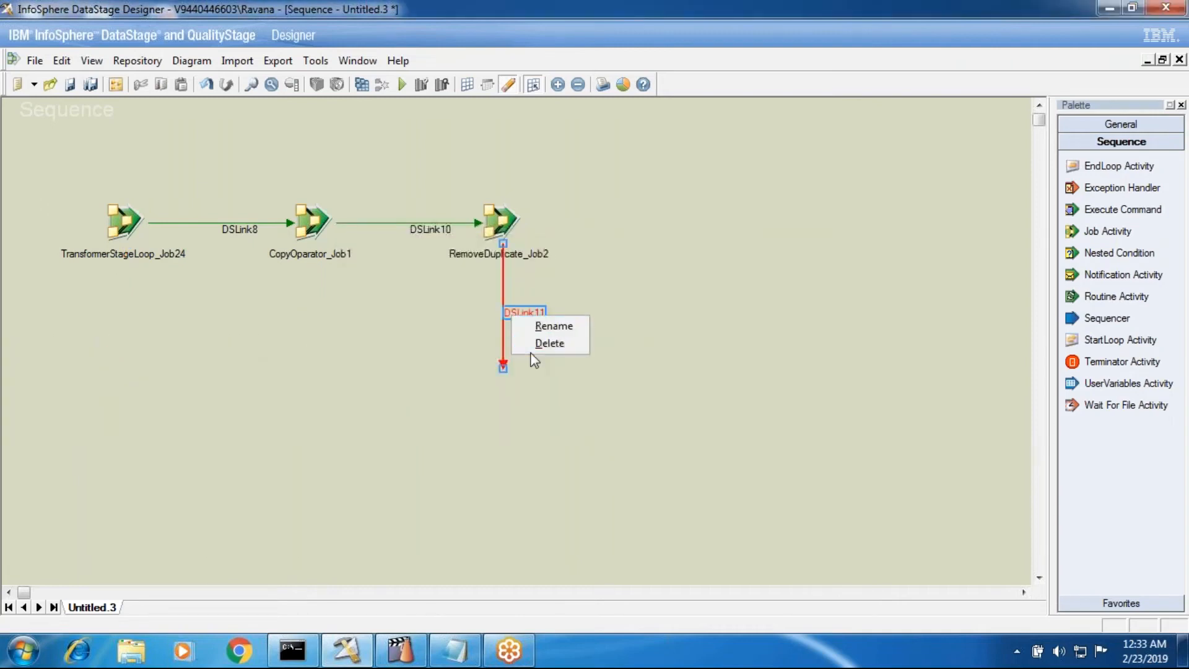
pyautogui.click(551, 340)
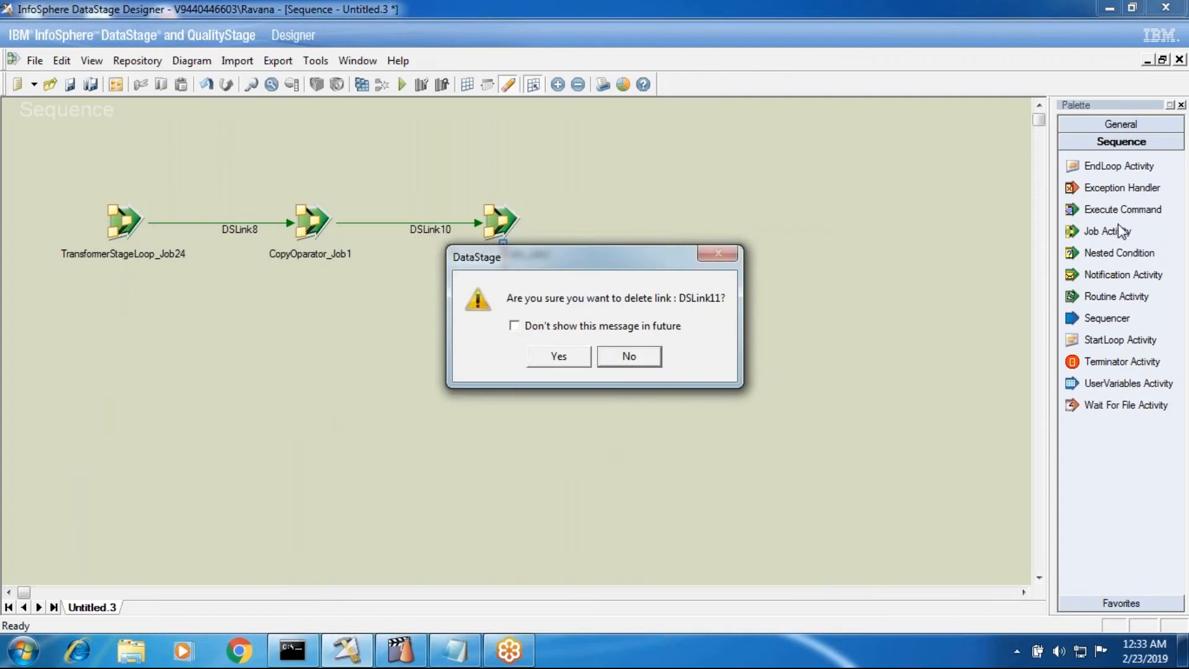
pyautogui.click(547, 358)
# Add an Exception Handler, a Notification Activity and a Terminator Activity below the job chain, linked in that order.
pyautogui.click(1122, 188)
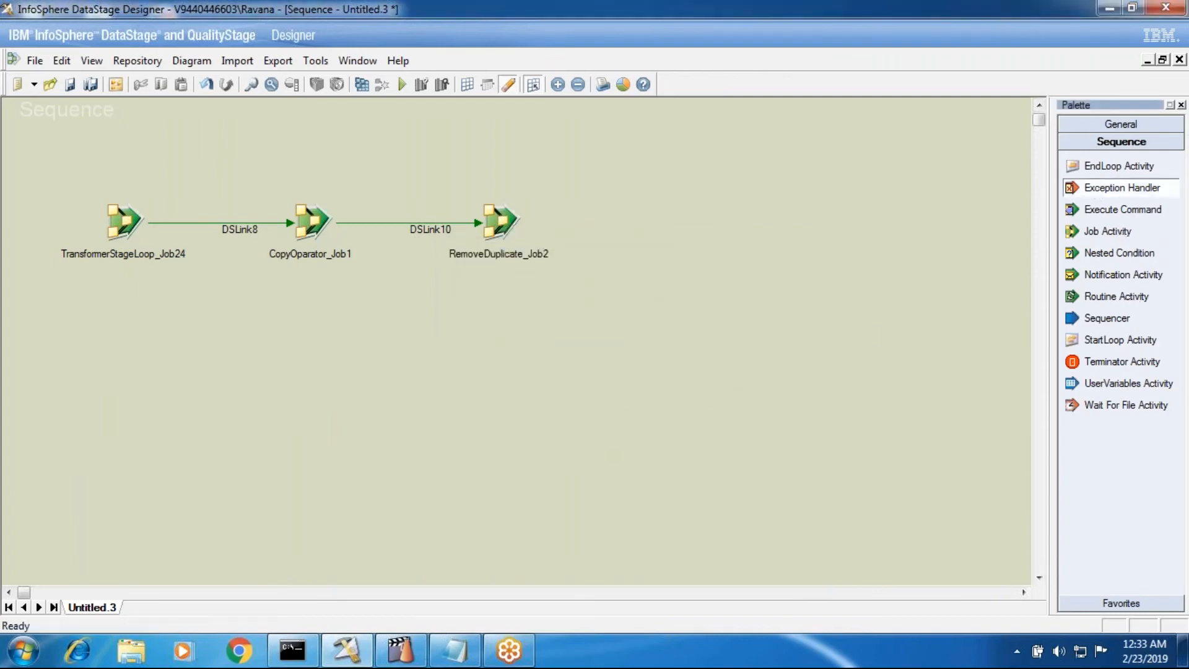
pyautogui.click(95, 449)
pyautogui.click(1123, 361)
pyautogui.click(449, 450)
pyautogui.click(1087, 273)
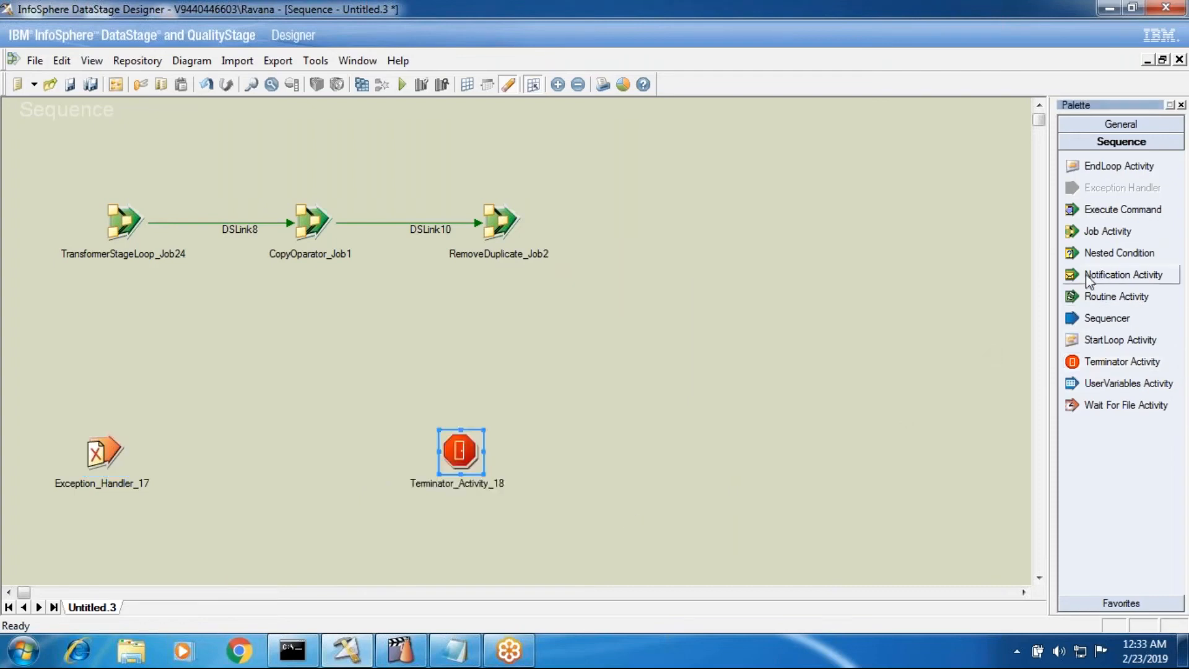
pyautogui.click(273, 444)
pyautogui.moveTo(104, 452); pyautogui.dragTo(462, 452)
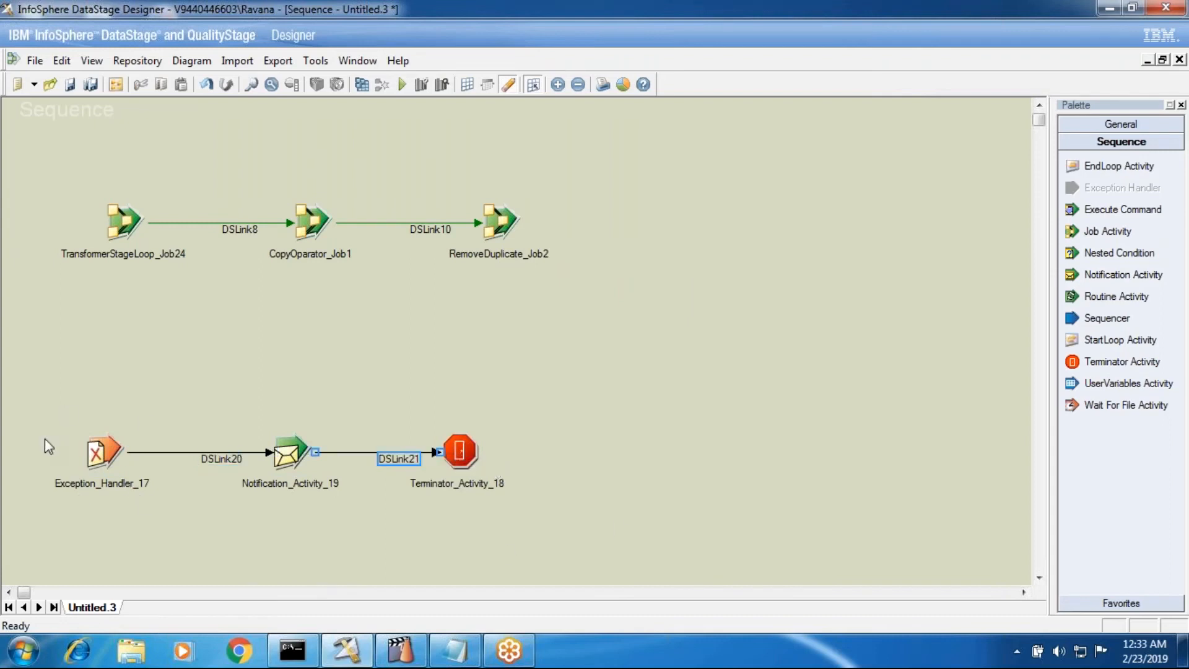
# Review the exception handler's general properties and close them.
pyautogui.doubleClick(102, 453)
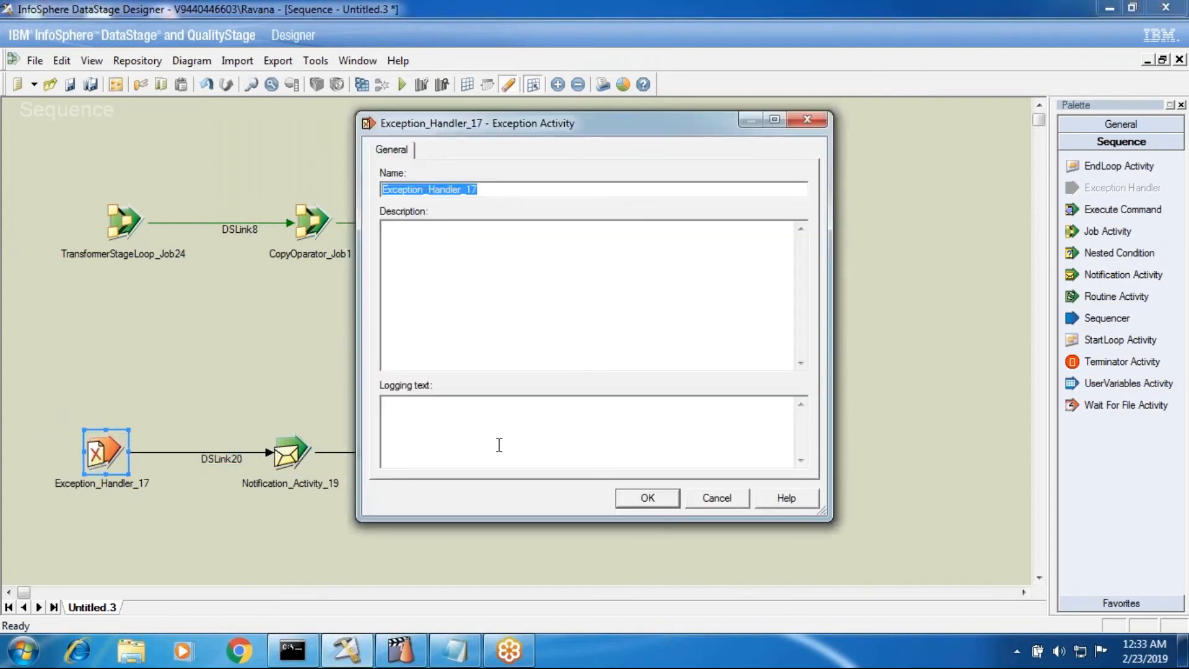
pyautogui.click(660, 500)
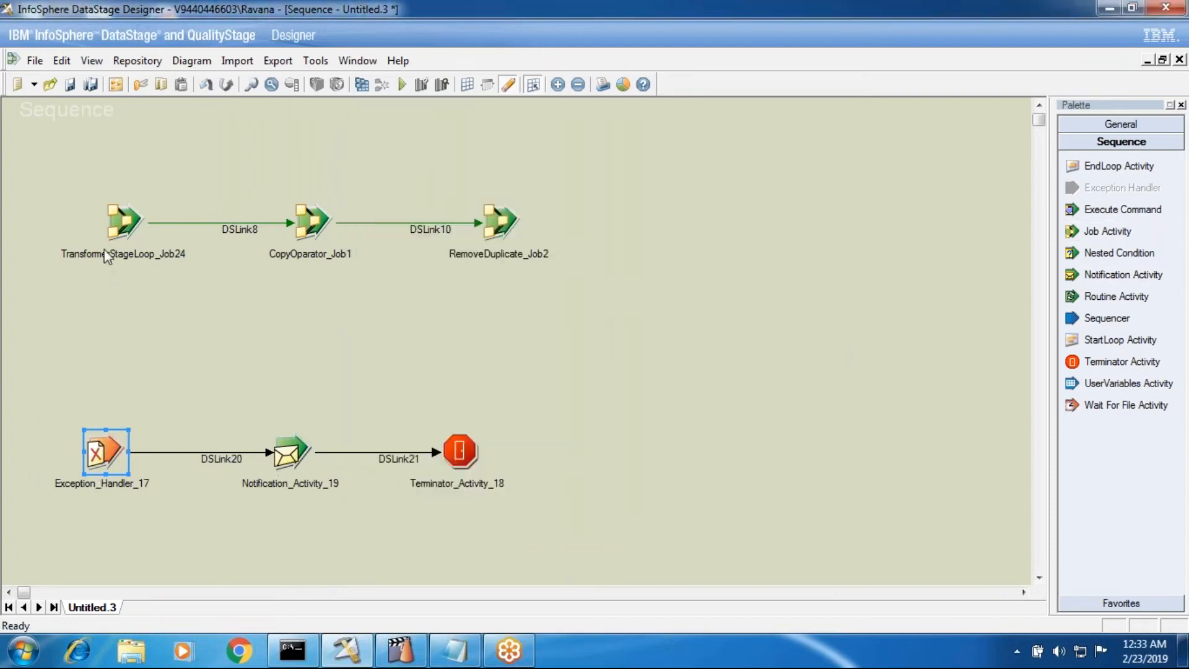
# Review the notification activity's email settings and close its properties.
pyautogui.moveTo(102, 186); pyautogui.dragTo(563, 283)
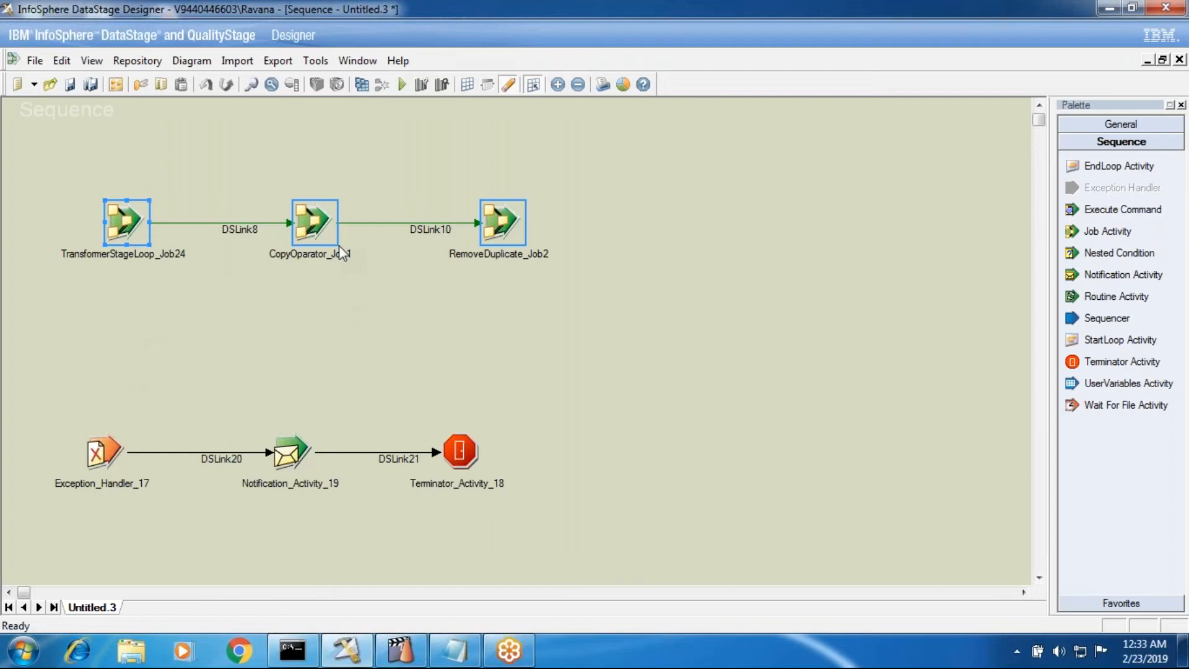
pyautogui.click(104, 458)
pyautogui.click(279, 457)
pyautogui.doubleClick(283, 459)
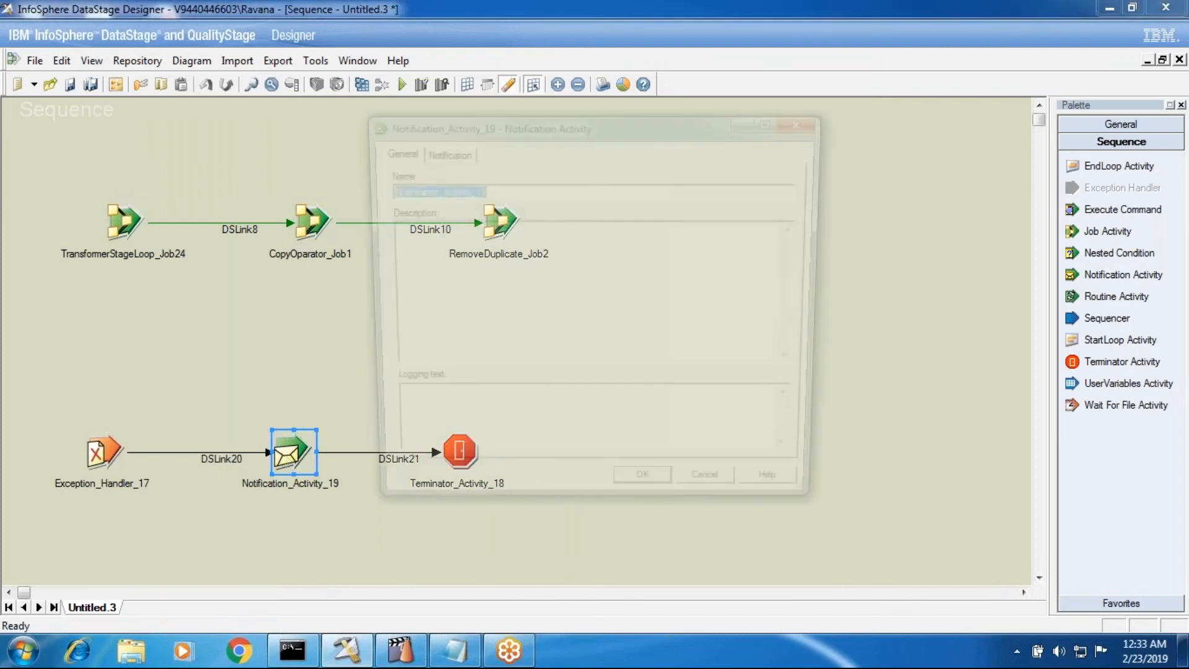
pyautogui.click(441, 150)
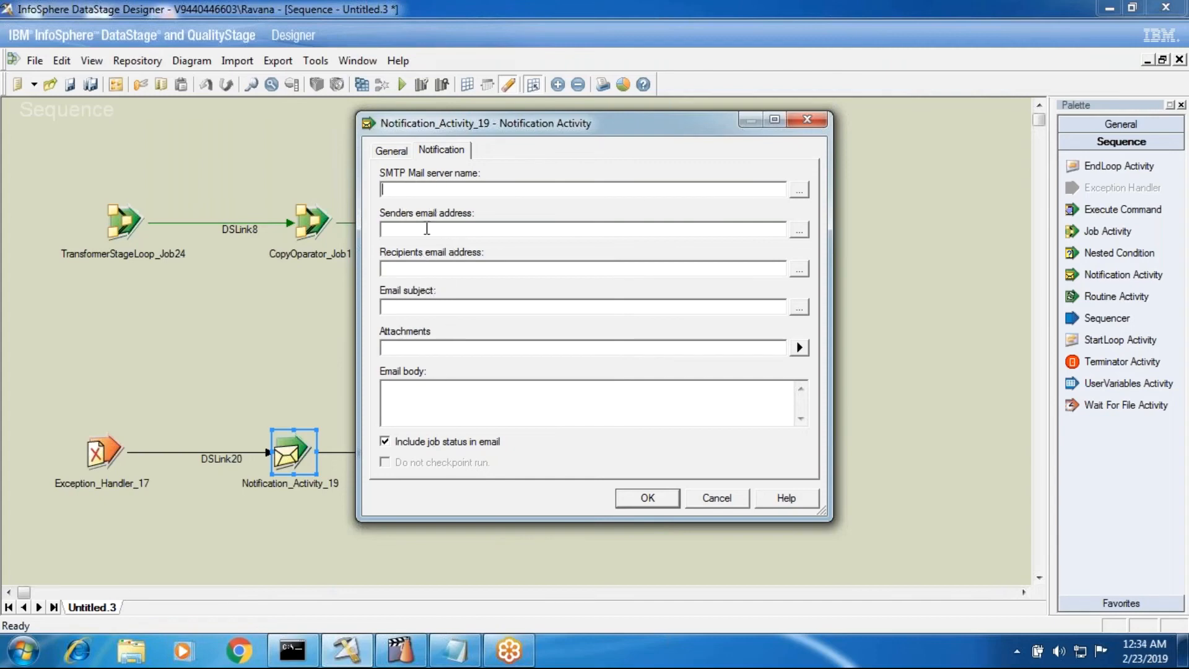
pyautogui.click(647, 505)
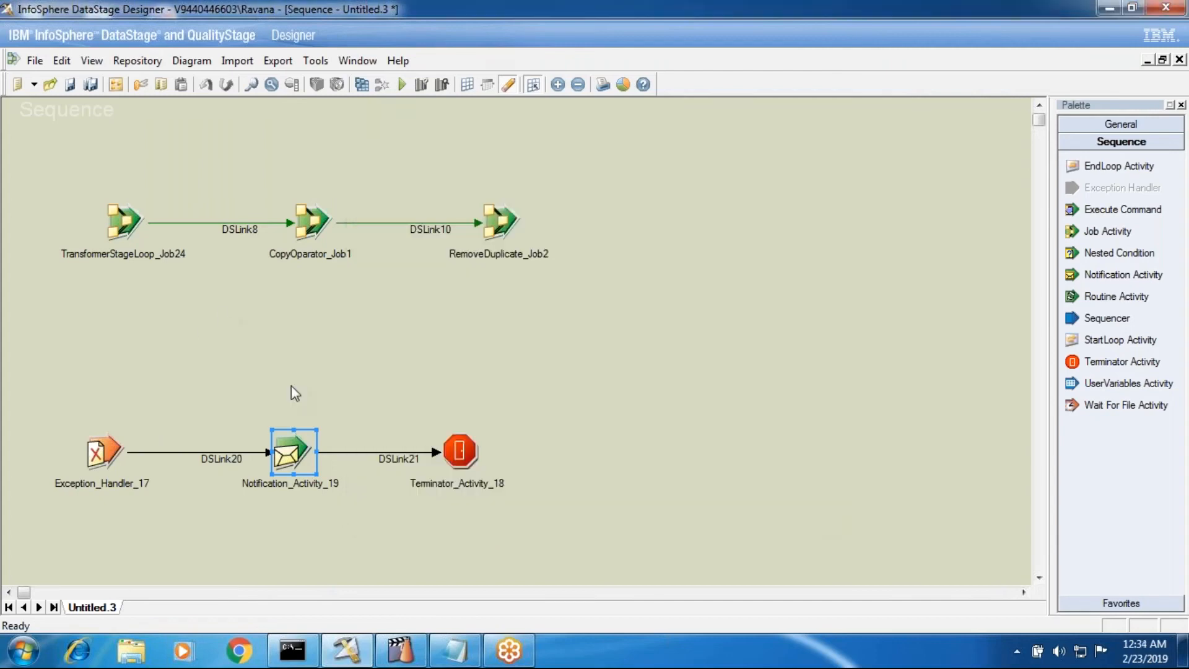
# Go through the notification activity's mail server, sender, recipient, subject, attachments and body fields, leaving them empty, and close its properties.
pyautogui.doubleClick(302, 448)
pyautogui.click(458, 150)
pyautogui.click(419, 193)
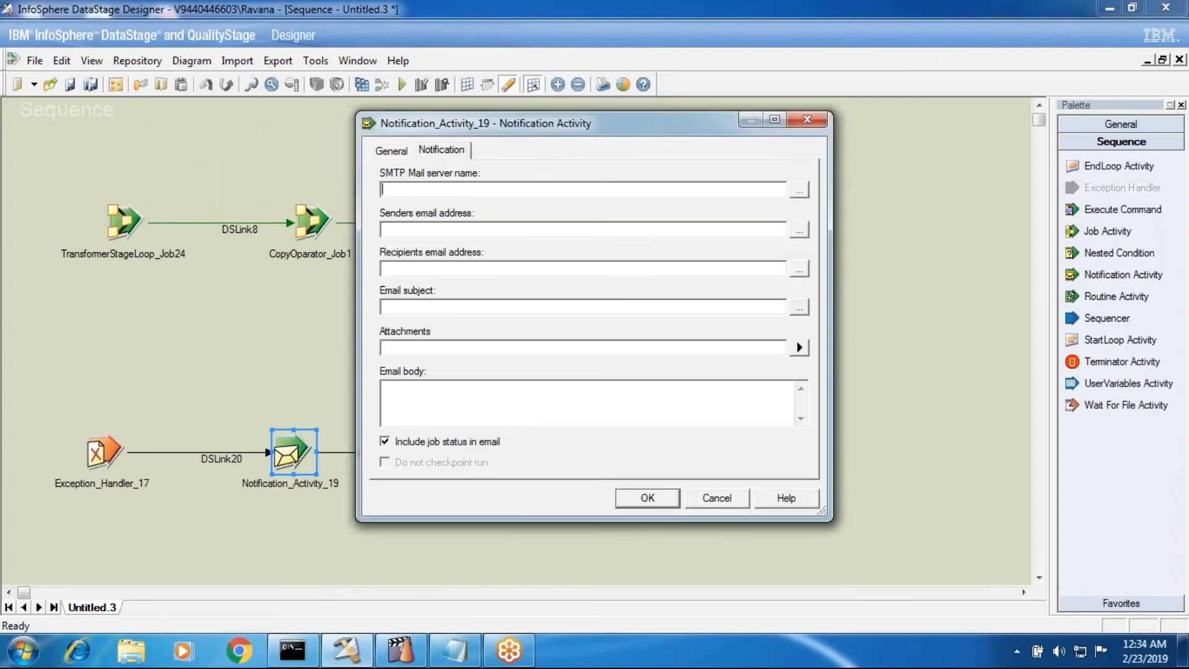
pyautogui.click(433, 230)
pyautogui.click(425, 268)
pyautogui.click(412, 310)
pyautogui.click(414, 345)
pyautogui.click(406, 423)
pyautogui.click(633, 502)
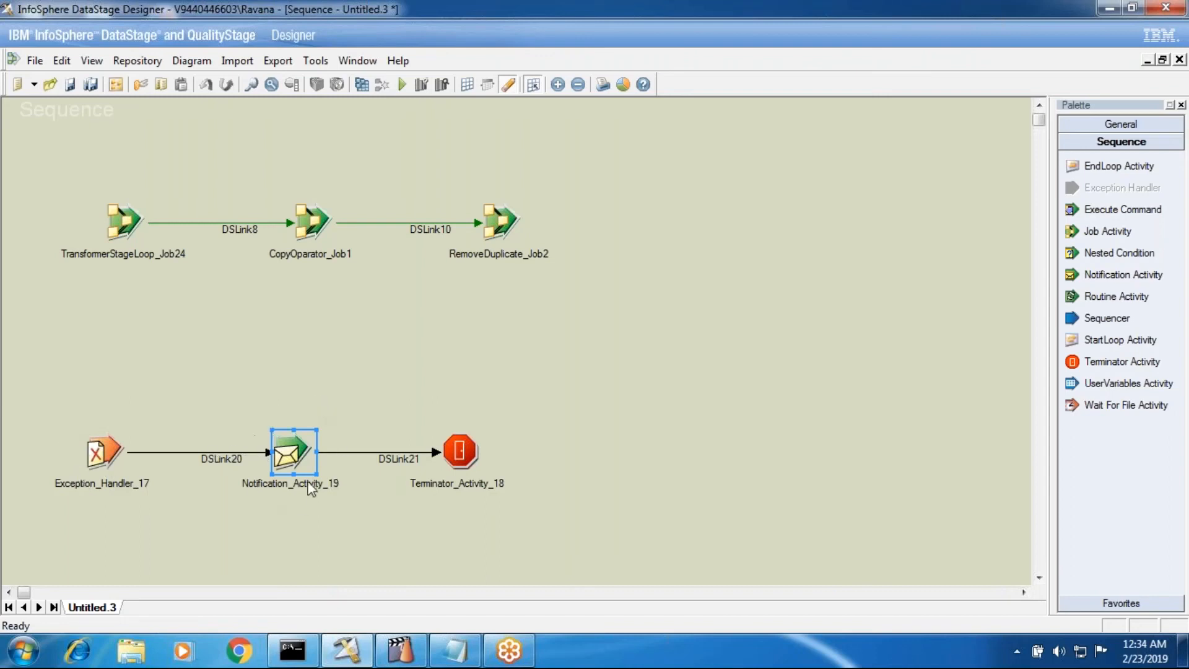
# Review the terminator activity's stop-request options and final message text, and close its properties.
pyautogui.doubleClick(469, 461)
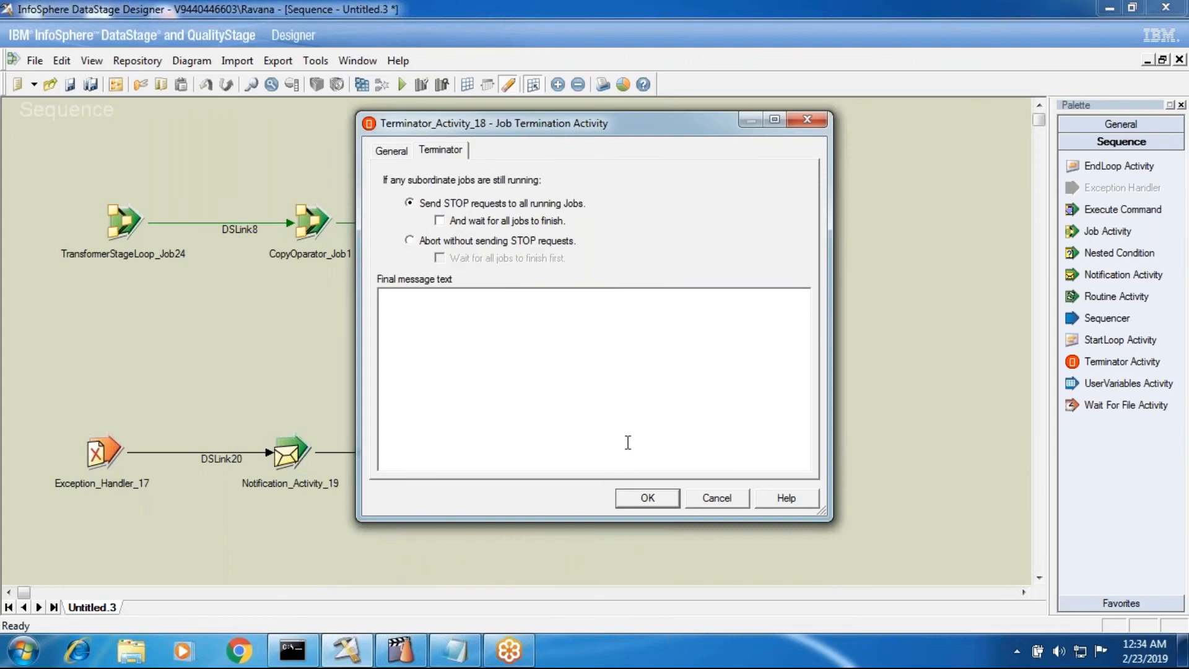
pyautogui.click(626, 499)
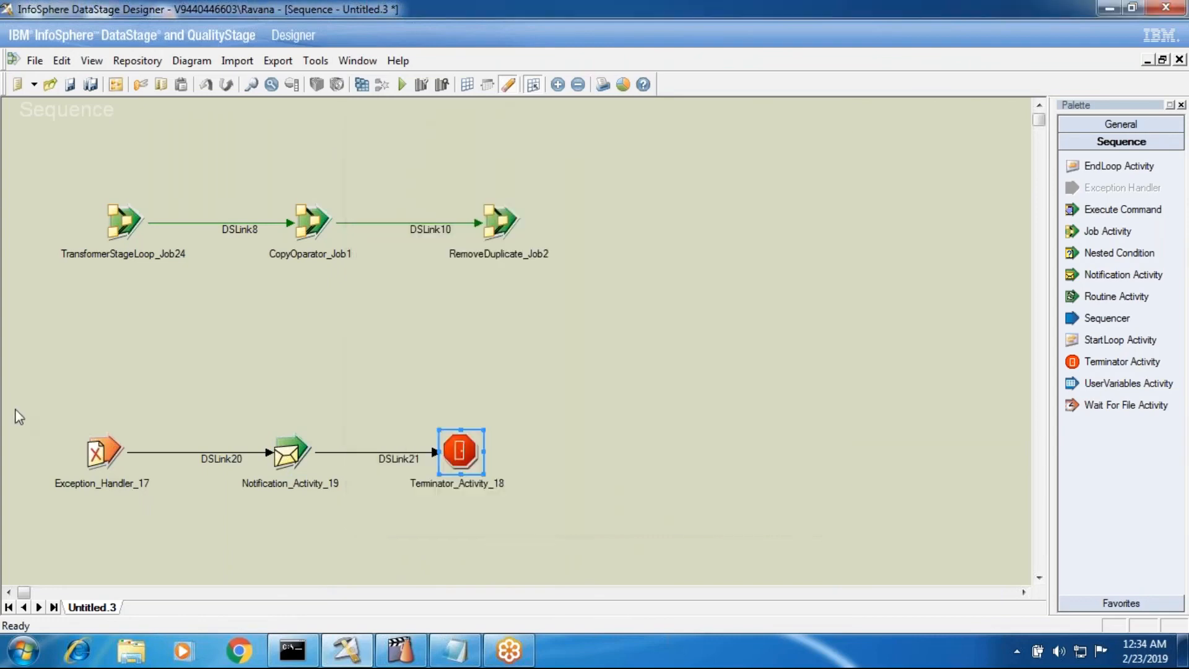
pyautogui.click(102, 452)
pyautogui.moveTo(454, 650)
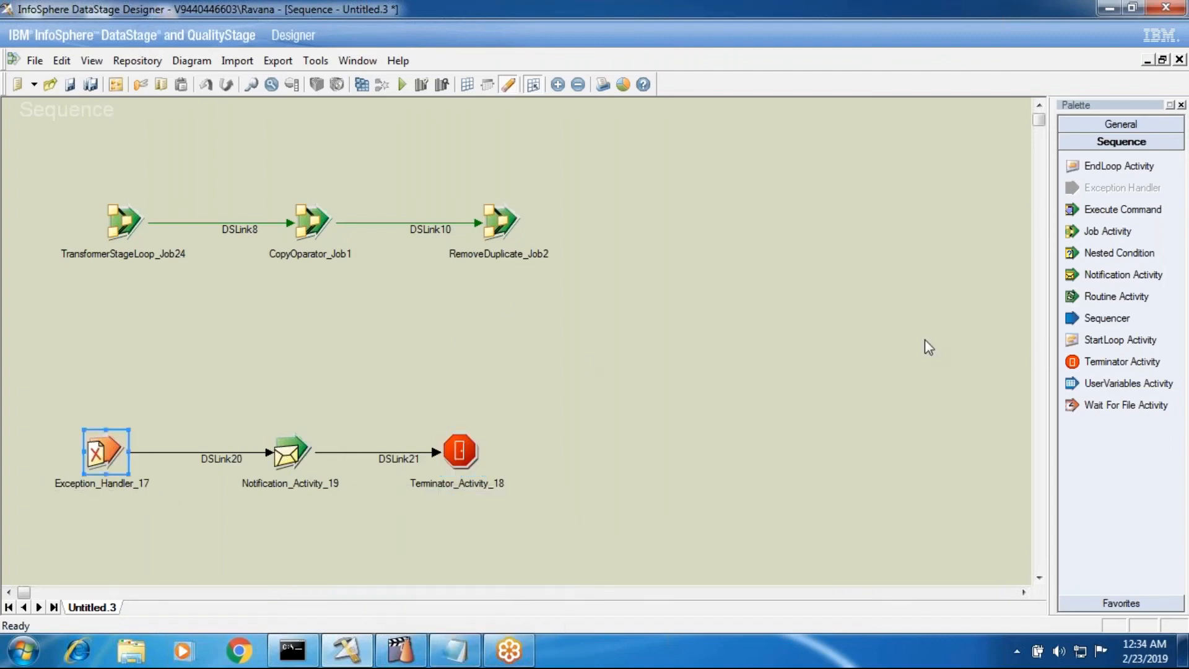
pyautogui.click(87, 401)
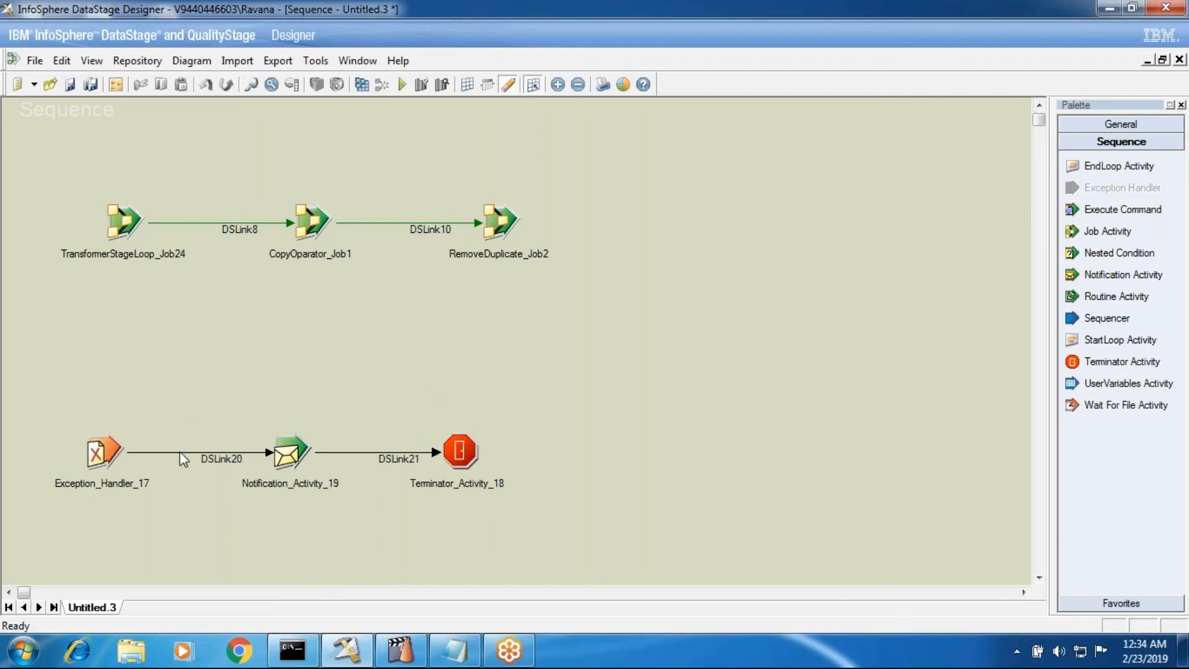
pyautogui.click(84, 452)
pyautogui.click(284, 455)
pyautogui.click(304, 441)
pyautogui.click(565, 378)
pyautogui.click(463, 462)
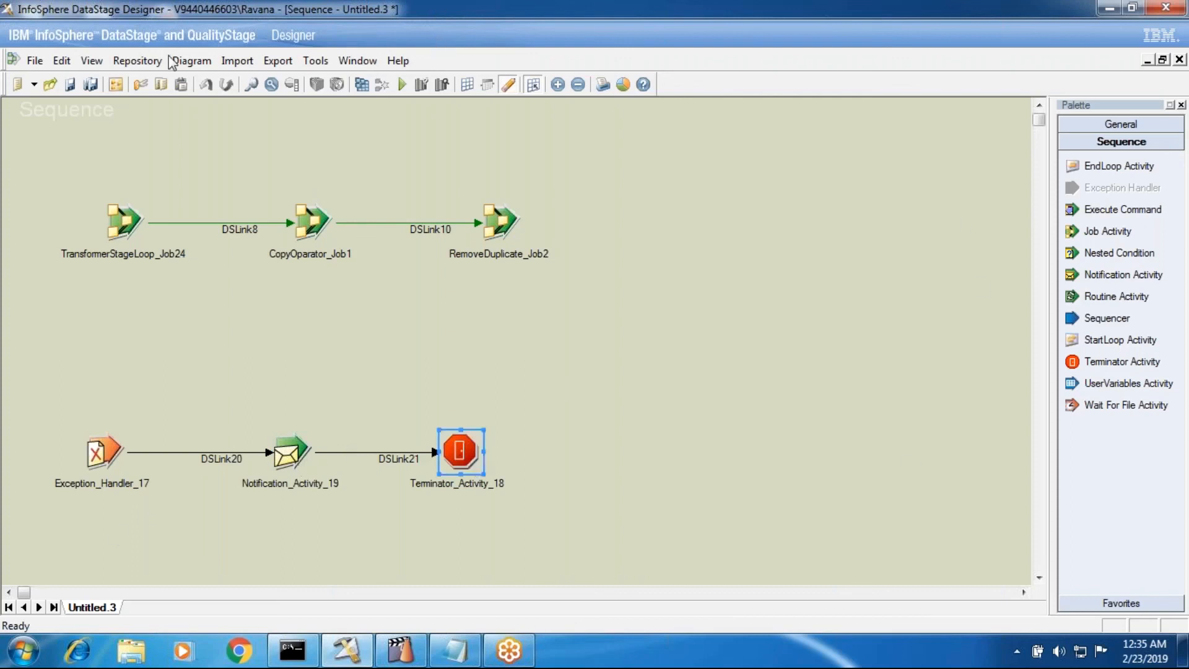